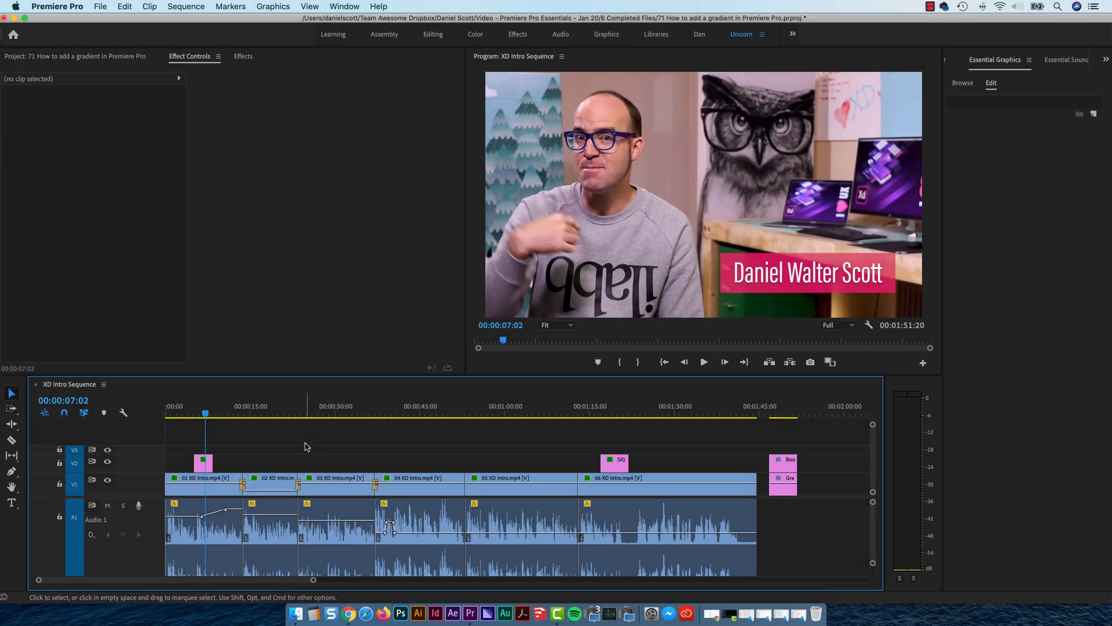
Select the lower-third's Background Box layer and move the playhead to 00:00:15:22.
left_click(200, 468)
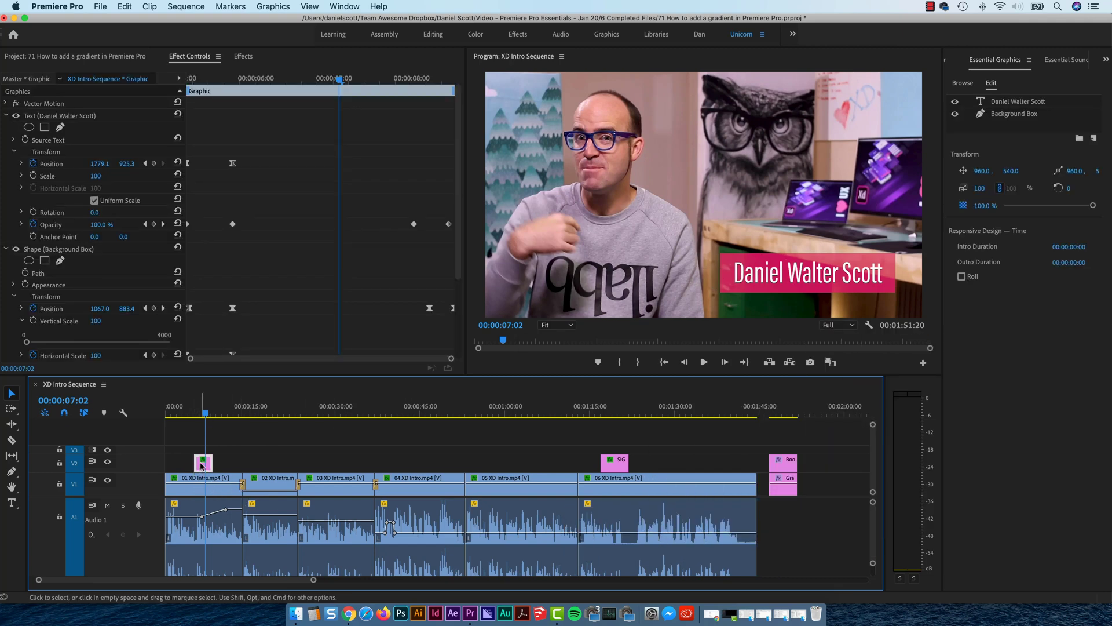
left_click(1017, 116)
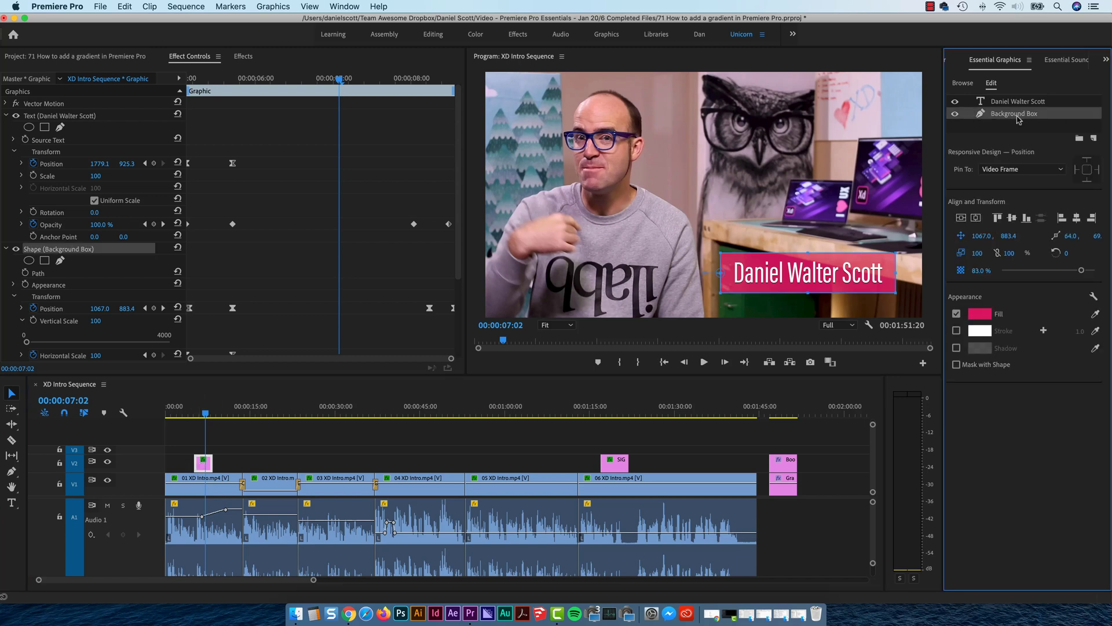
left_click(255, 412)
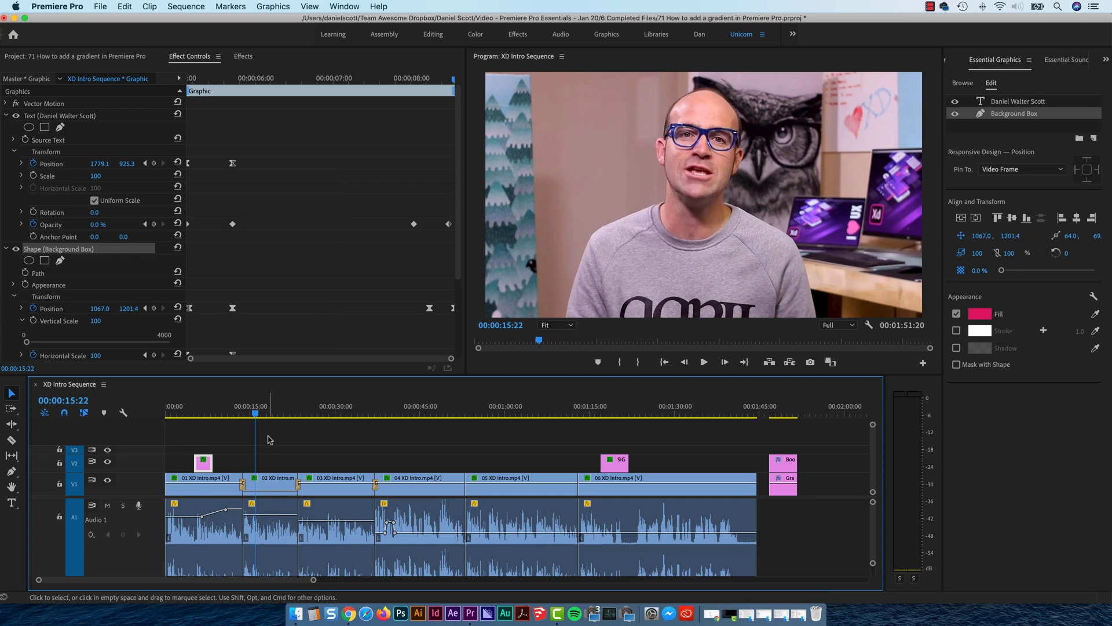
Add a new Ellipse shape layer near 15 seconds, then return to the name lower third.
left_click(297, 448)
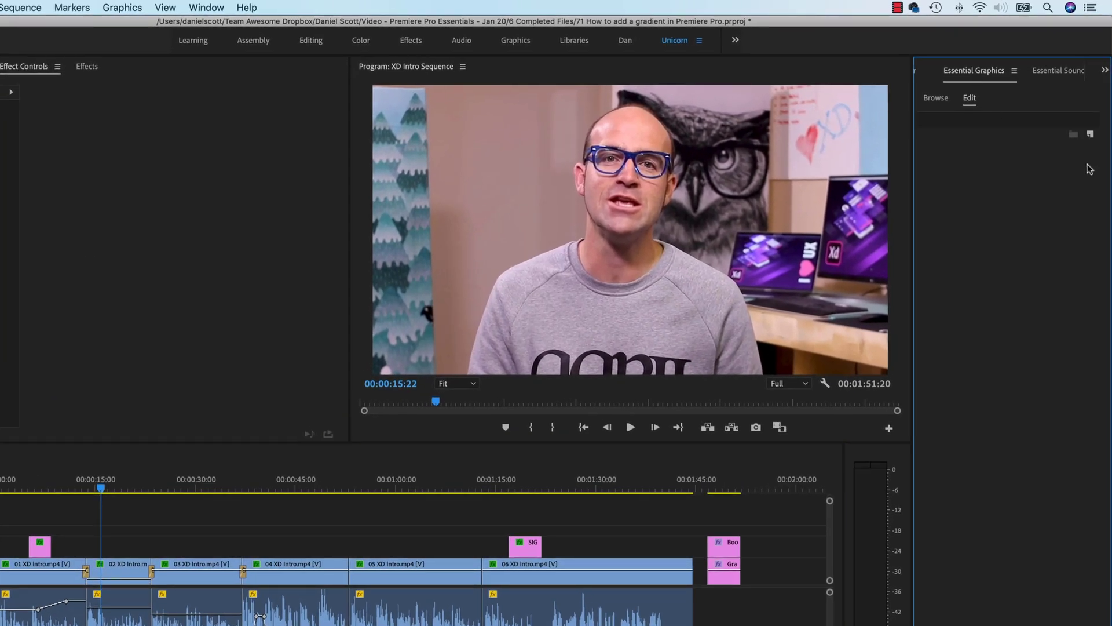
left_click(1091, 135)
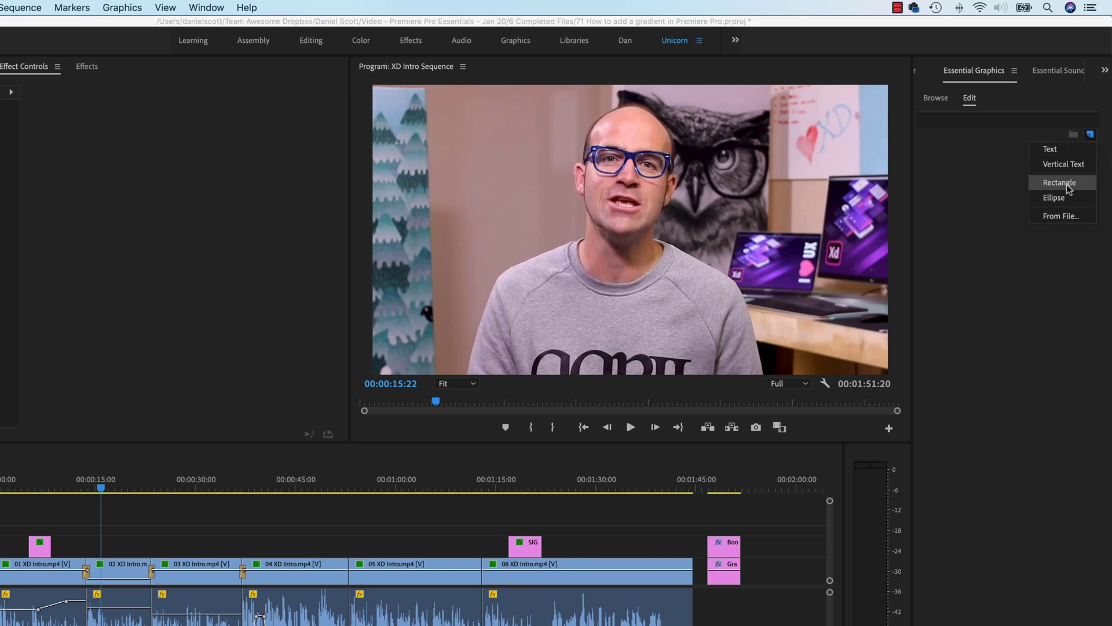
left_click(1054, 198)
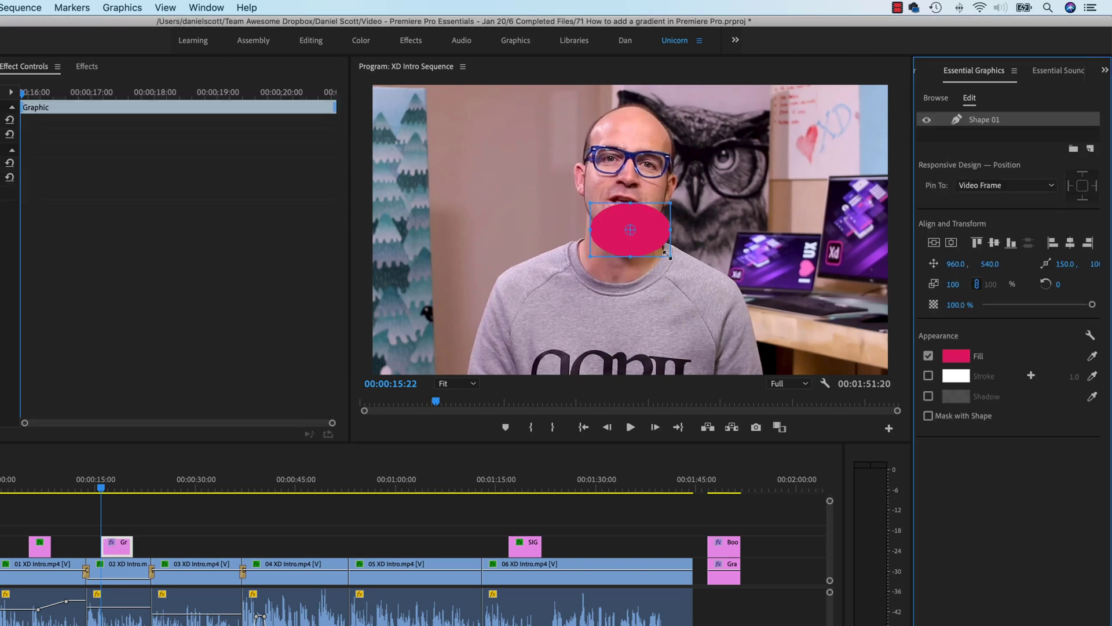
left_click(34, 488)
left_click(841, 303)
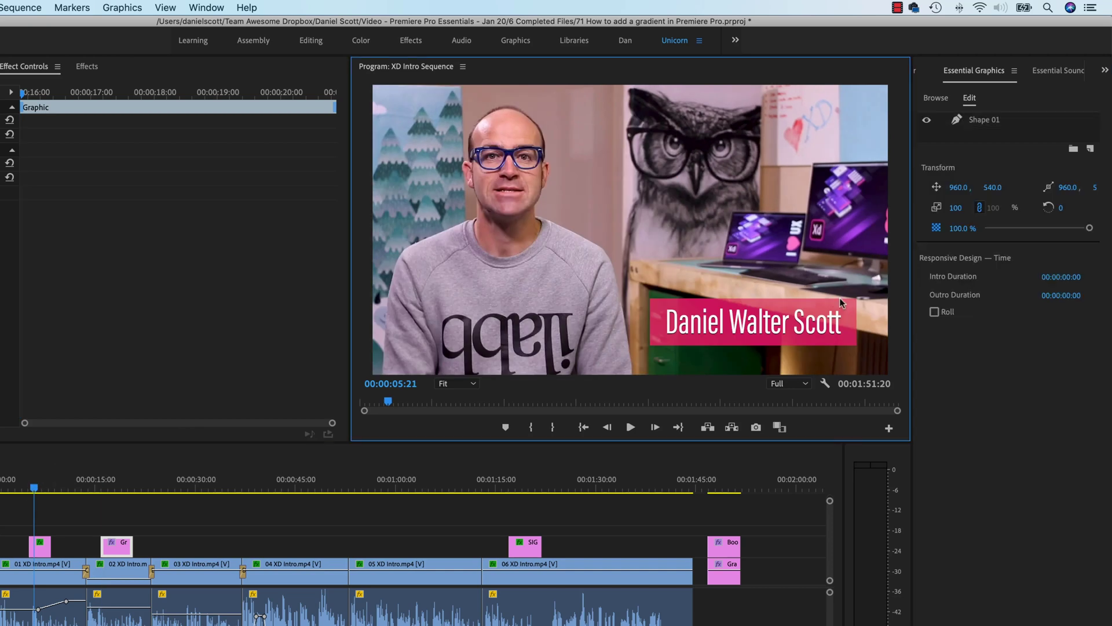
Change the Background Box fill from solid pink to a Linear Gradient.
left_click(845, 301)
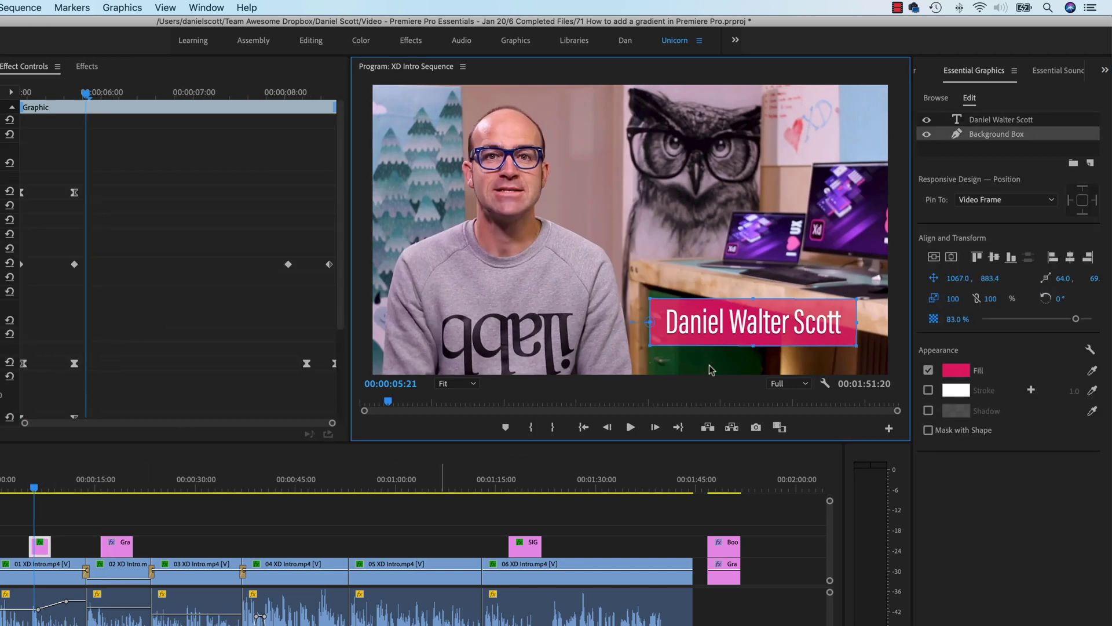
left_click(956, 371)
left_click(390, 164)
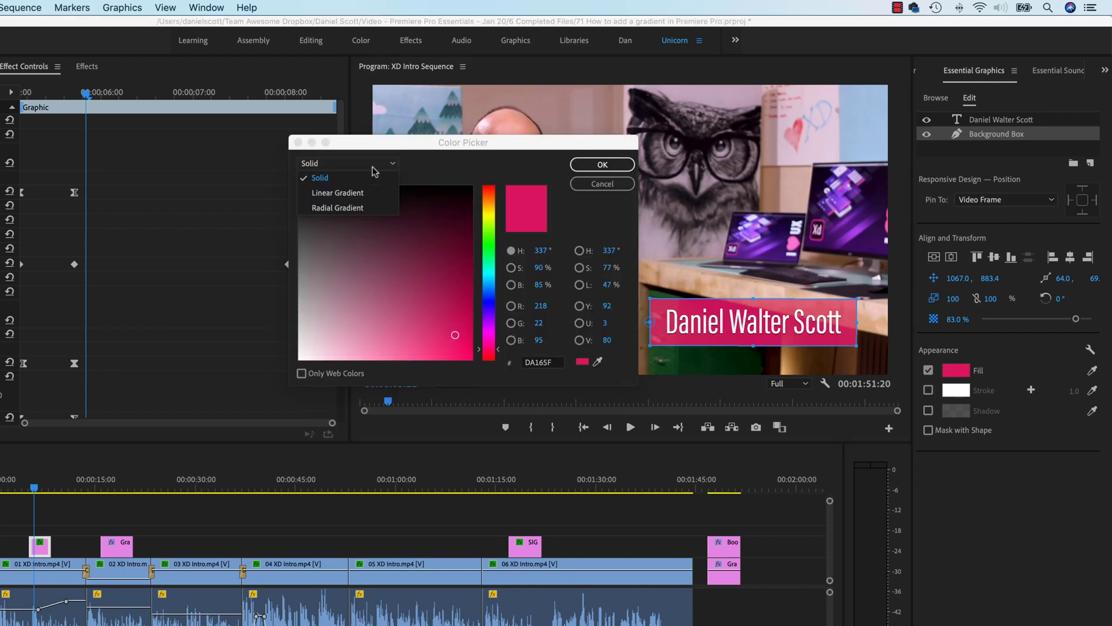
left_click(323, 194)
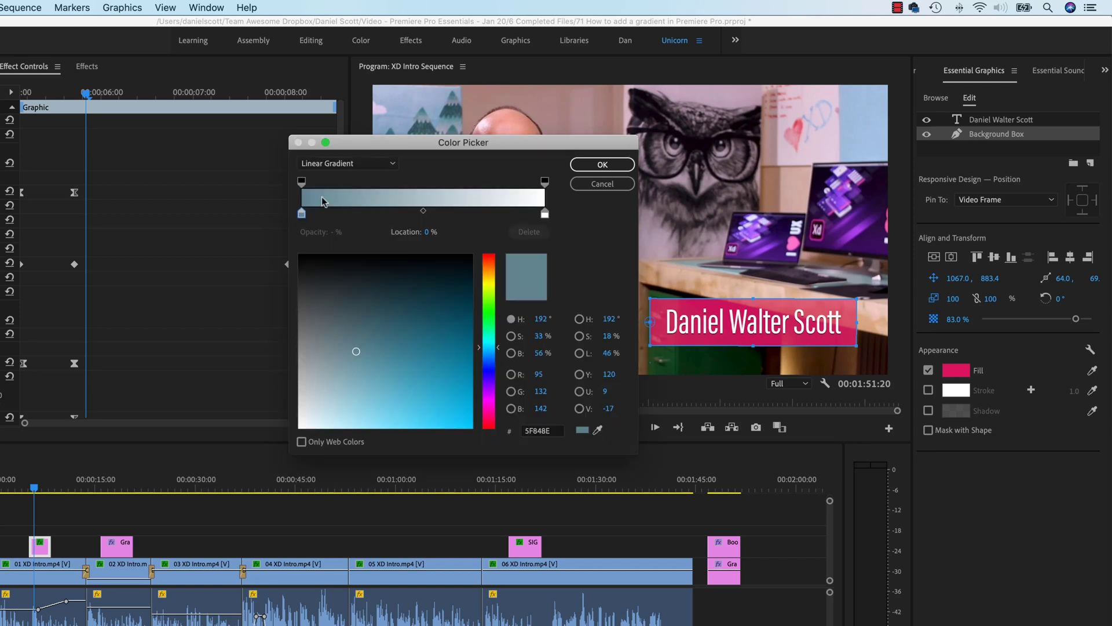
left_click(604, 165)
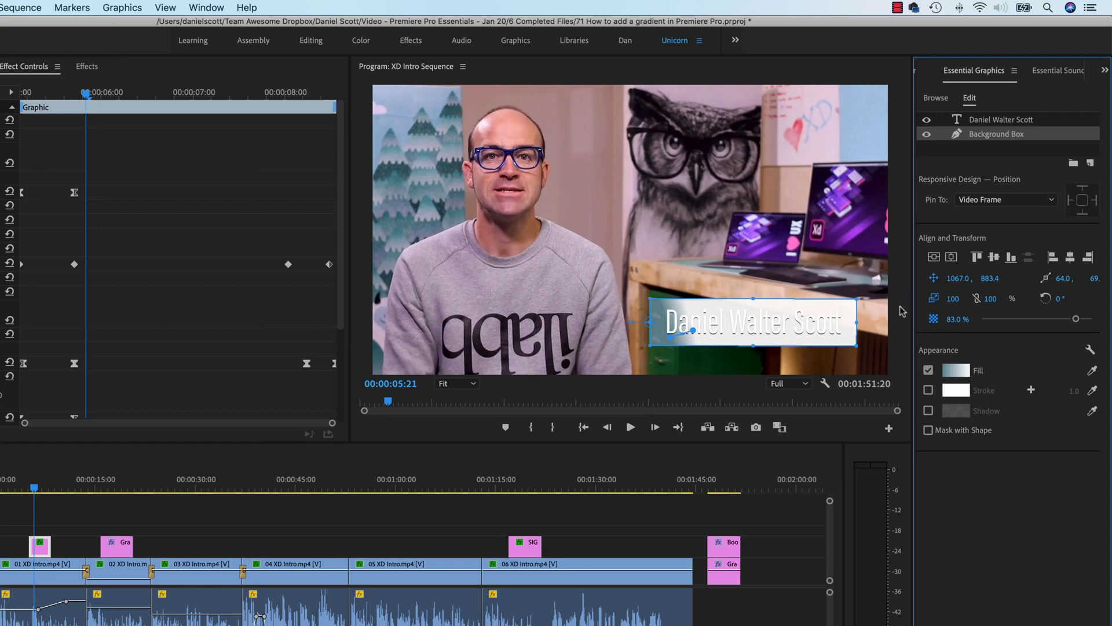
Drag the gradient handles so the gradient runs nearly vertically across the name box.
left_click_drag(694, 331, 838, 329)
left_click_drag(668, 314, 731, 304)
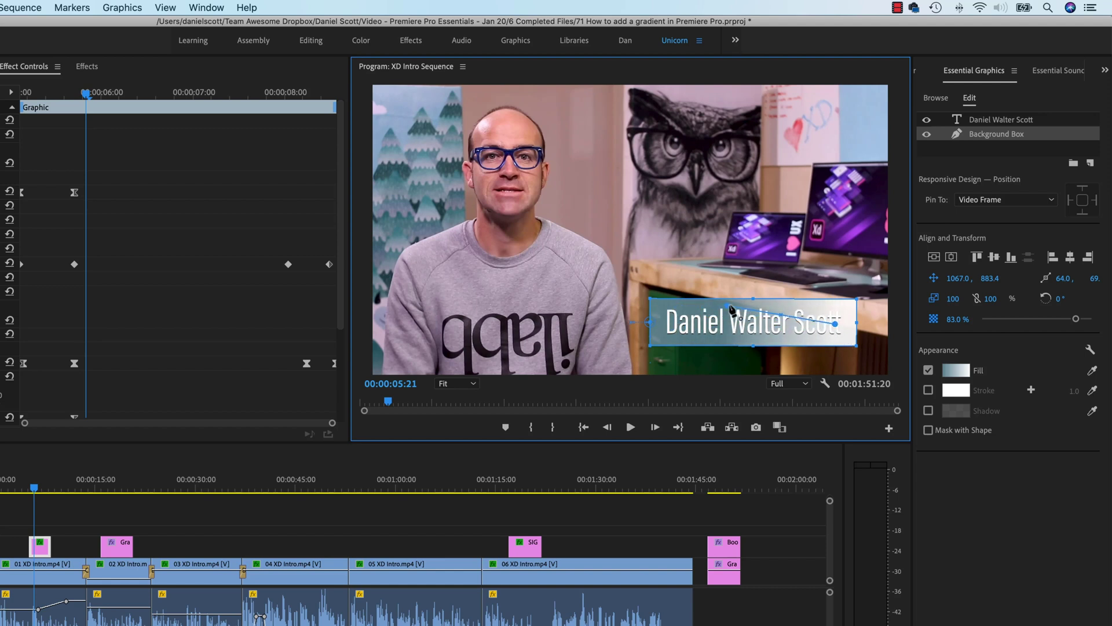
left_click_drag(835, 323, 726, 339)
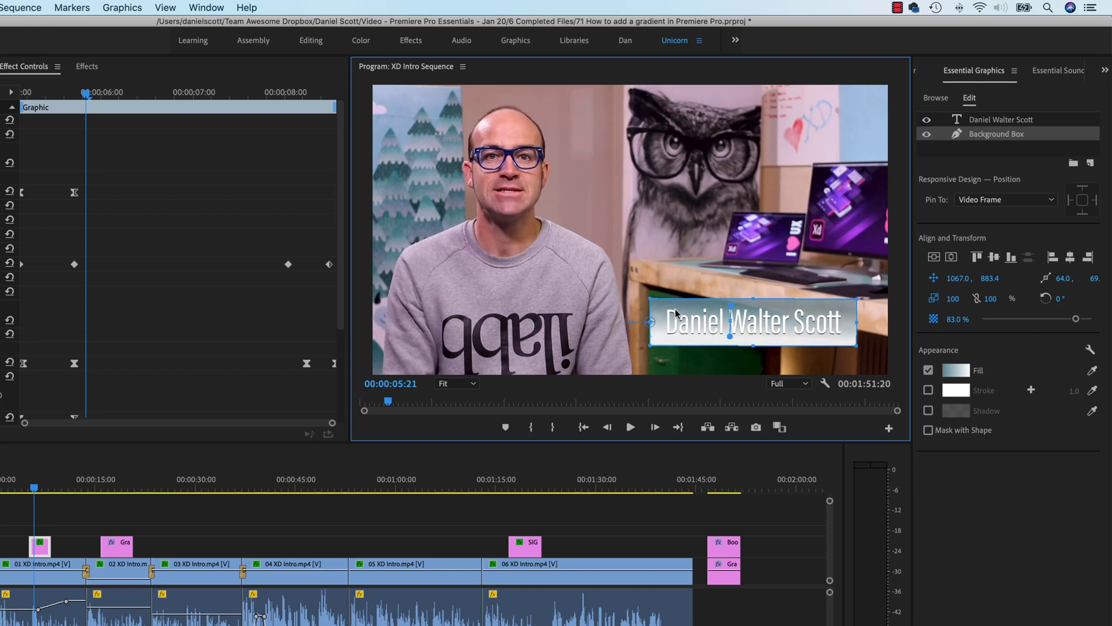
left_click(959, 373)
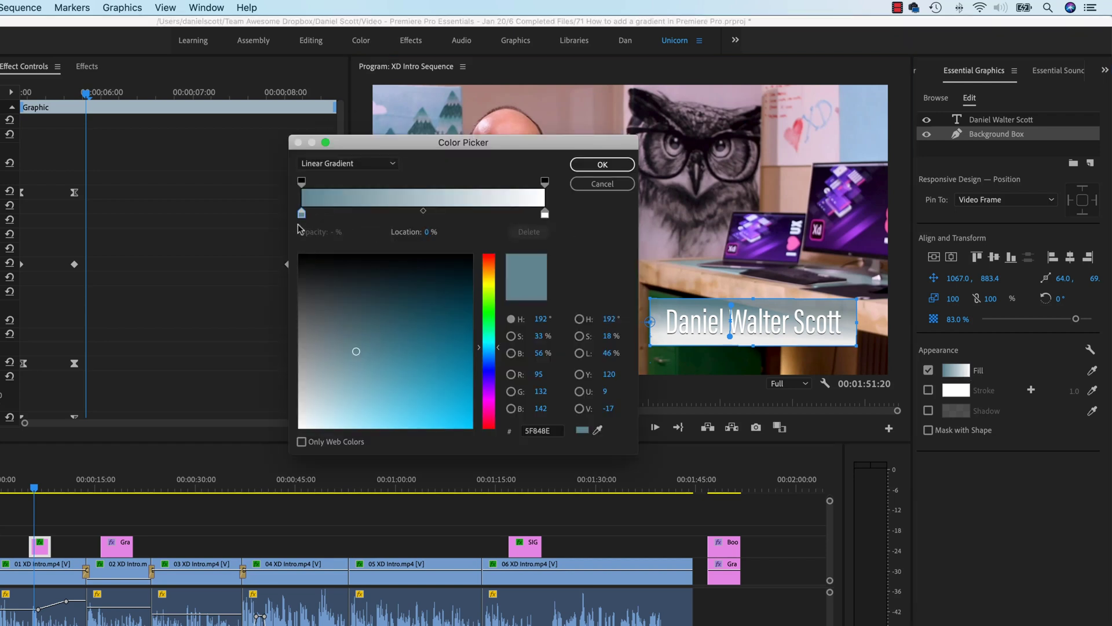
Set the gradient stops to bright orange DF9621 and dark orange 8D5A12.
left_click_drag(356, 352, 375, 314)
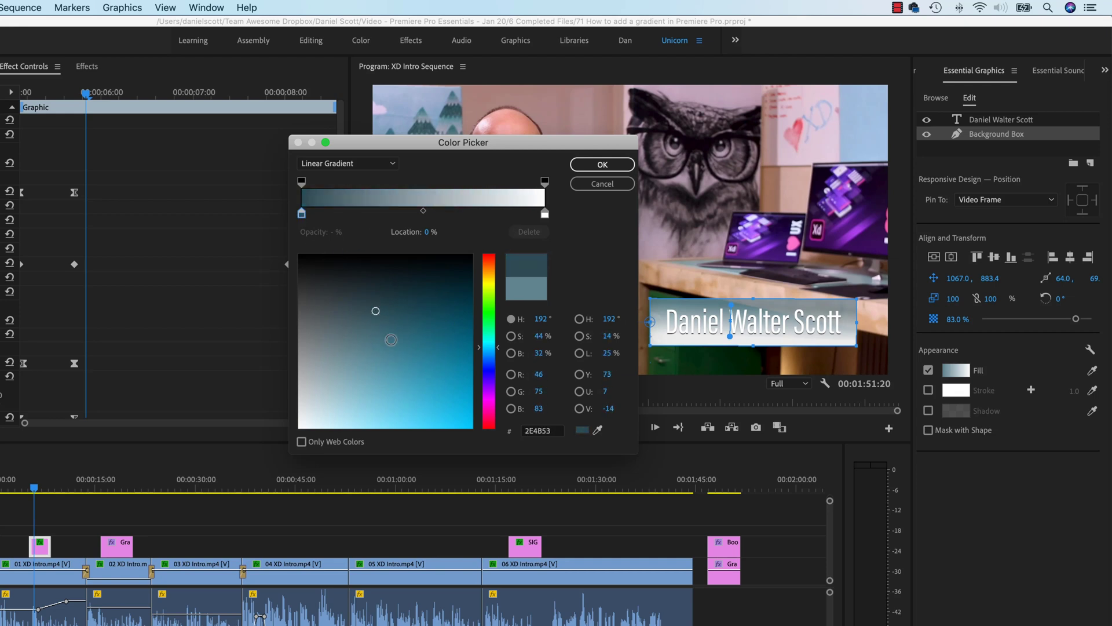
left_click_drag(497, 352, 501, 274)
left_click_drag(428, 402, 446, 407)
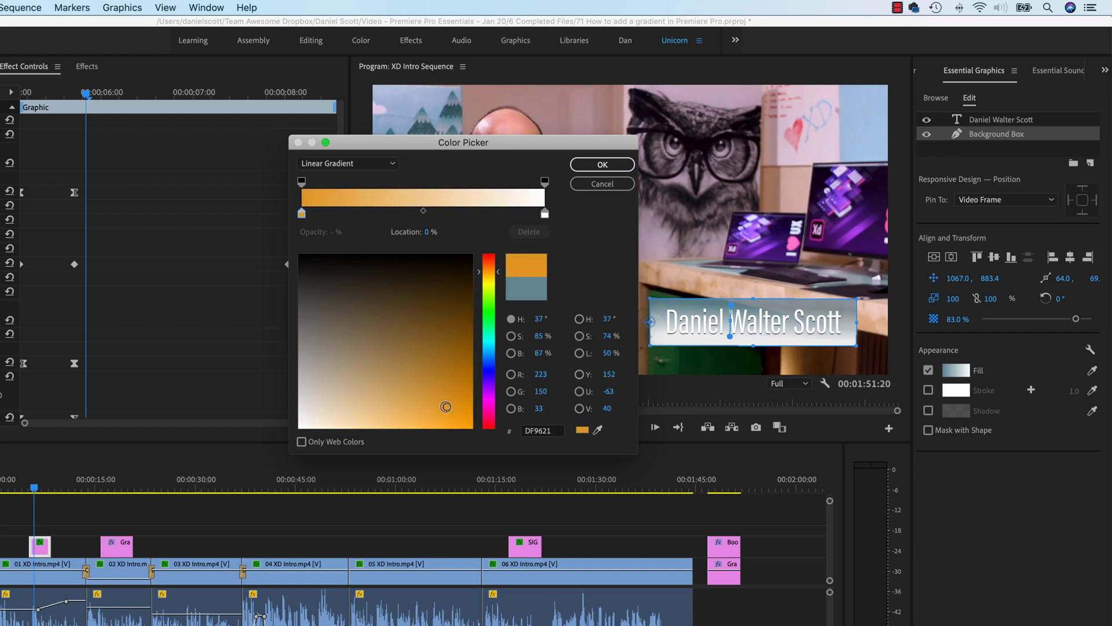
left_click(544, 214)
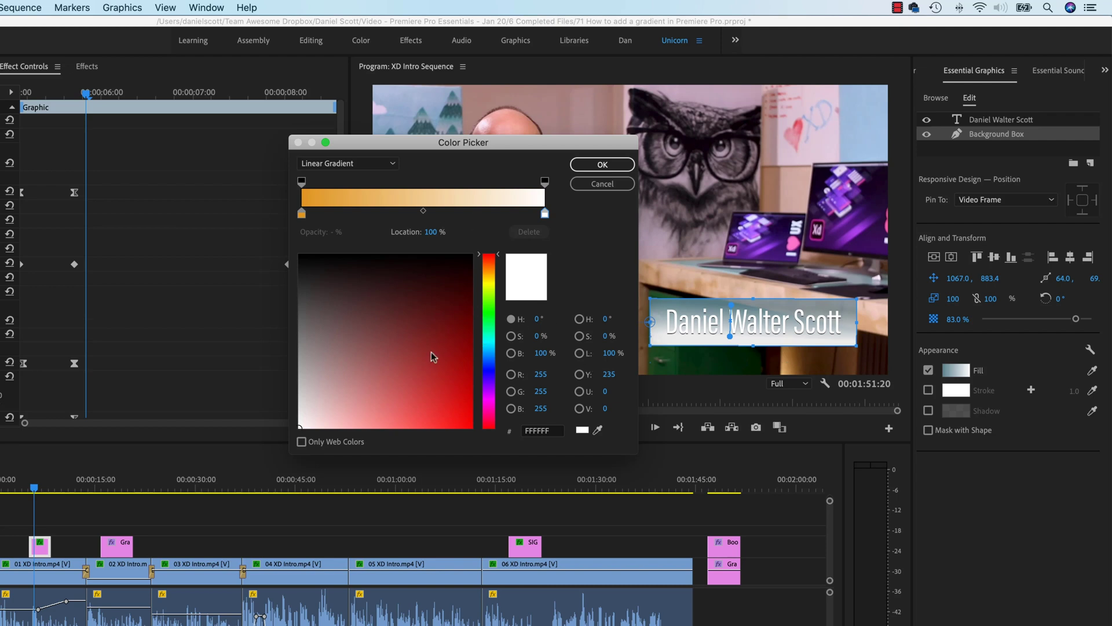
left_click_drag(502, 264, 500, 274)
left_click_drag(423, 415, 441, 362)
Apply the orange gradient, make the box fully opaque, and shift the gradient start left.
left_click(628, 168)
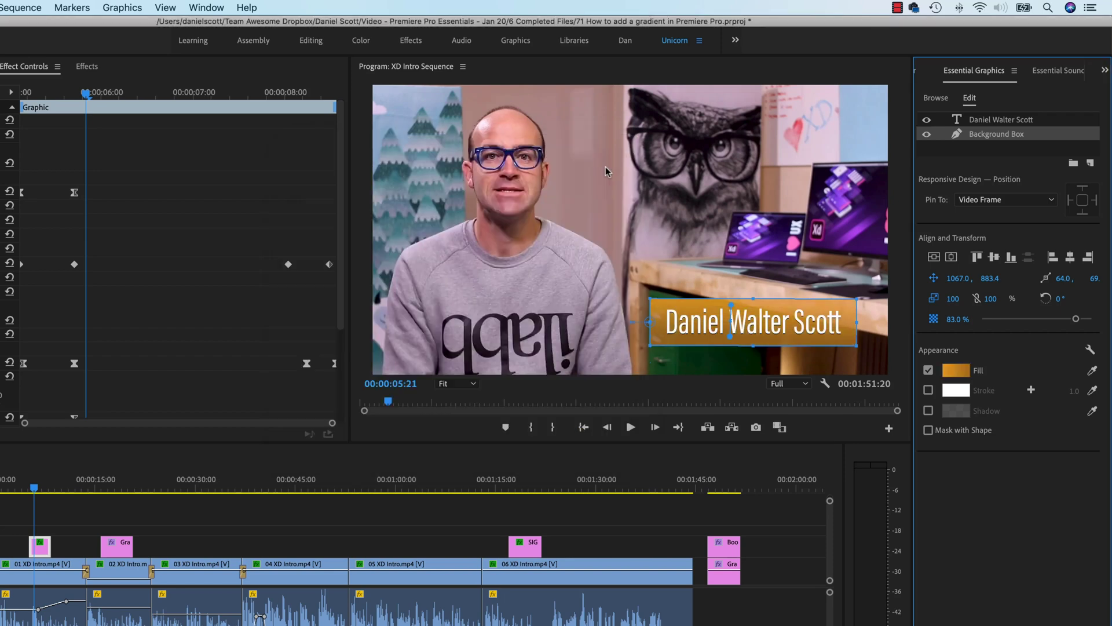
left_click_drag(1072, 324, 1093, 320)
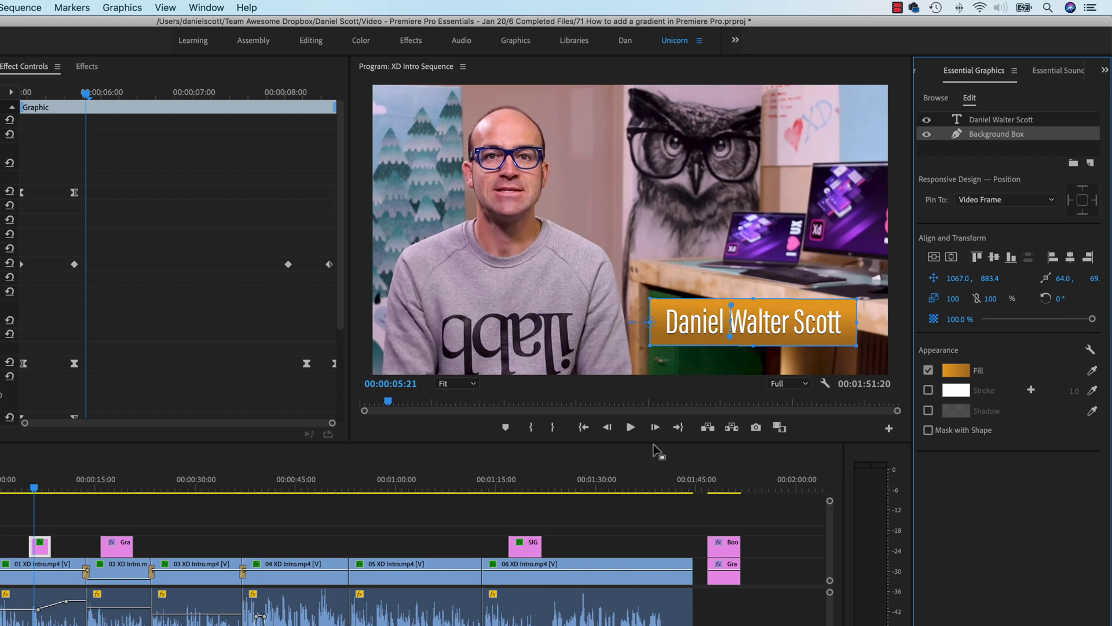
left_click(733, 342)
left_click_drag(701, 308, 673, 311)
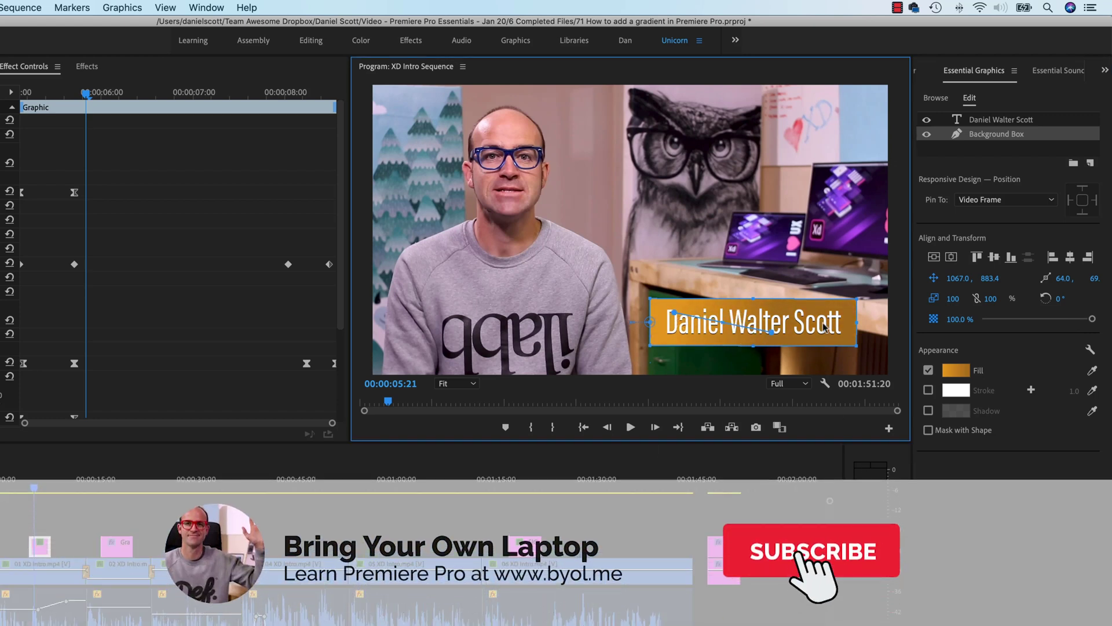
Switch the background box fill to a Radial Gradient.
left_click(955, 371)
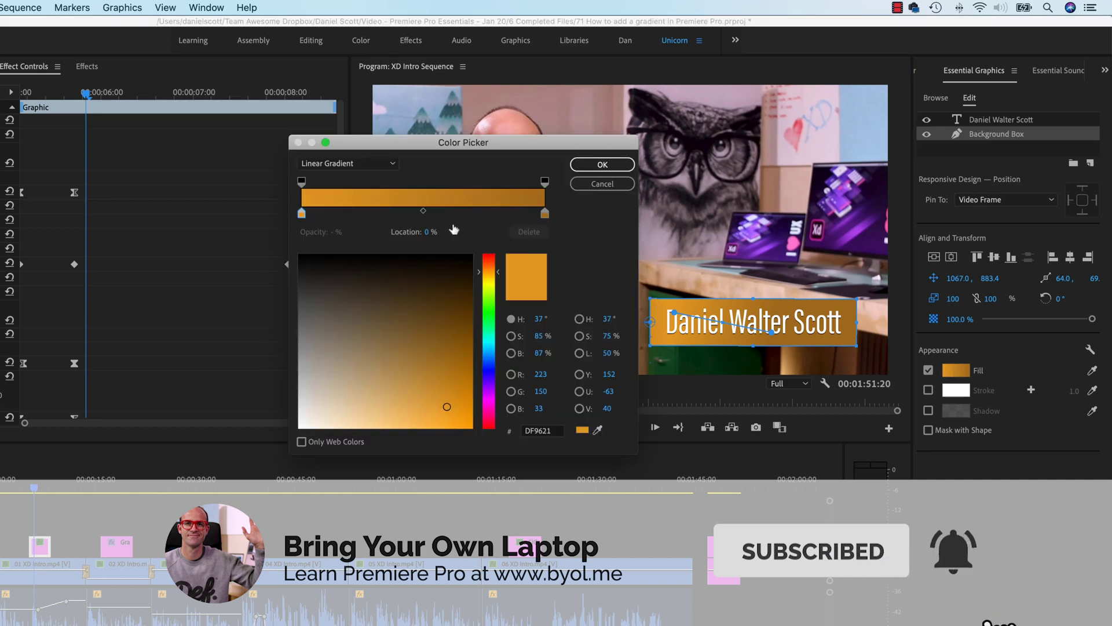
left_click(367, 164)
left_click(338, 210)
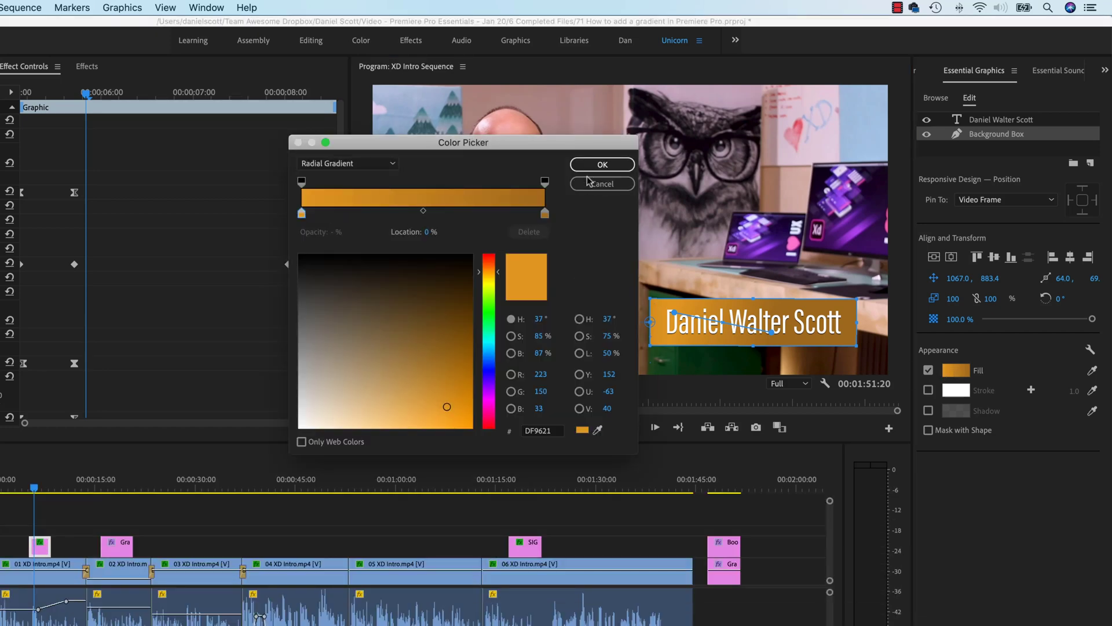
left_click(602, 164)
Pull the radial gradient's ends close together toward the box's right side.
left_click(773, 337)
mouse_move(774, 337)
left_mouse_down()
mouse_move(691, 313)
mouse_move(760, 330)
left_mouse_up()
left_click_drag(691, 313, 727, 321)
left_click_drag(758, 325, 708, 327)
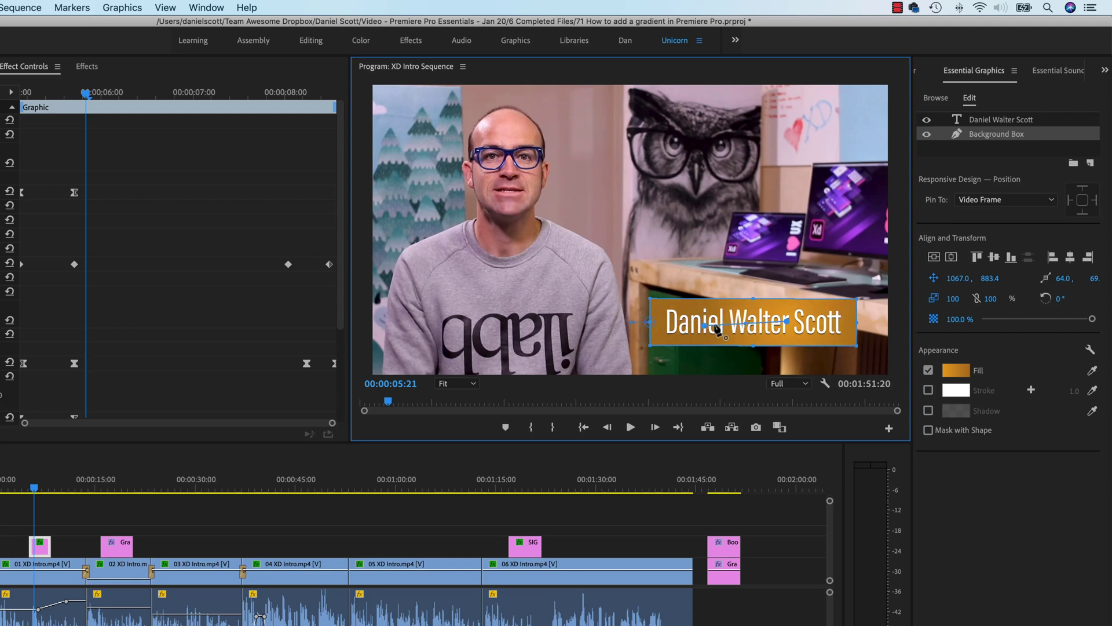
left_click(960, 371)
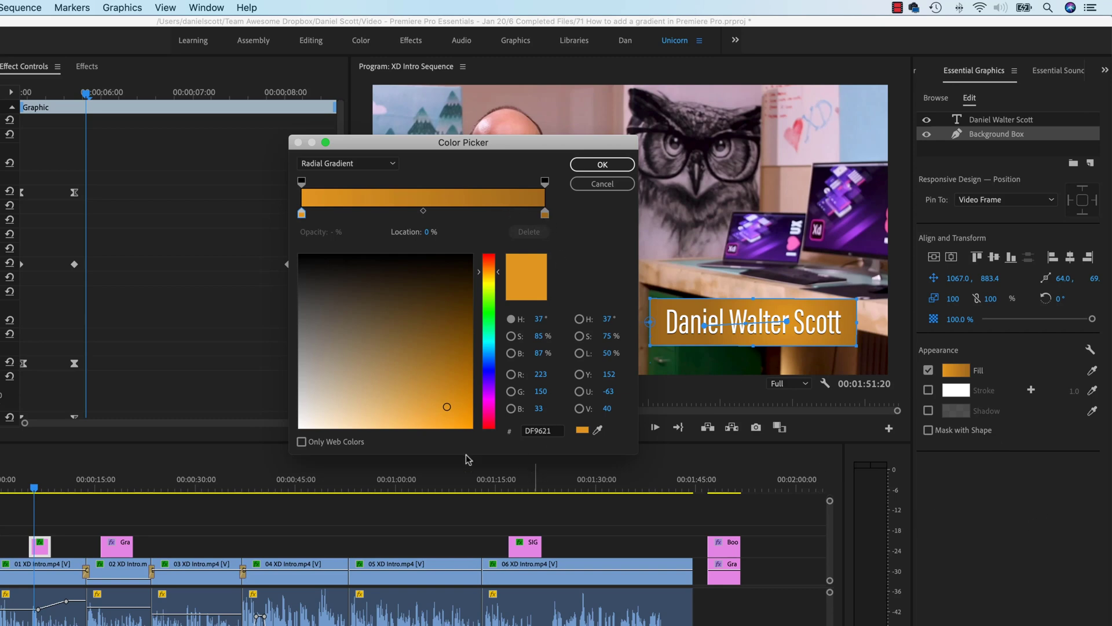
key("super+Tab")
key("super+Tab")
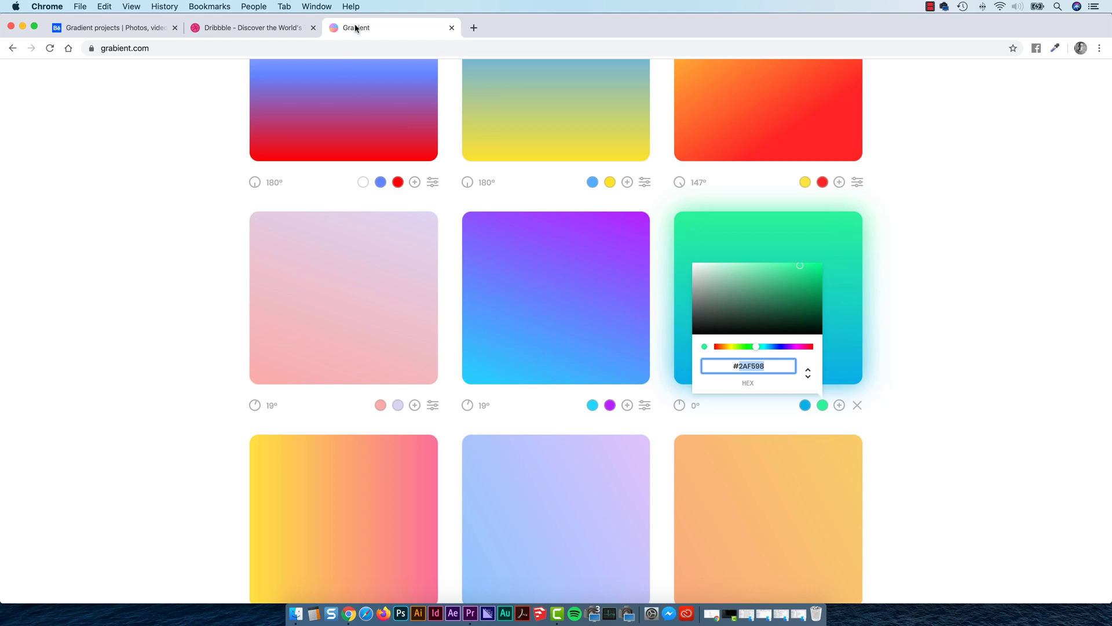
Scroll Grabient to the yellow-pink card, closing the green card's colour picker.
scroll(152, 166, "up", 5)
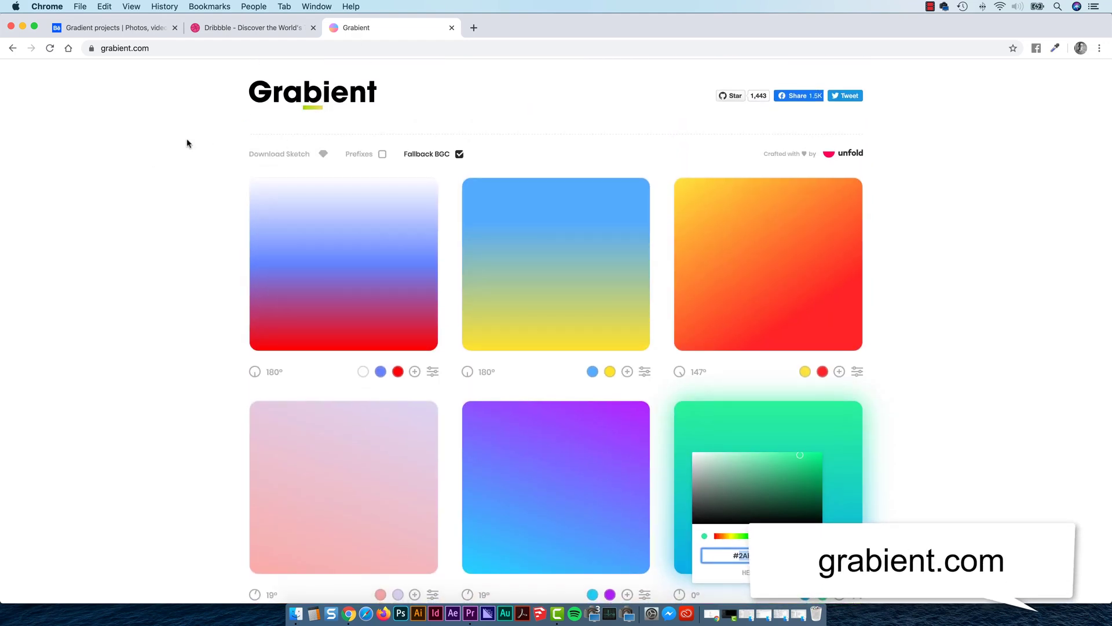
scroll(159, 173, "down", 3)
left_click(976, 331)
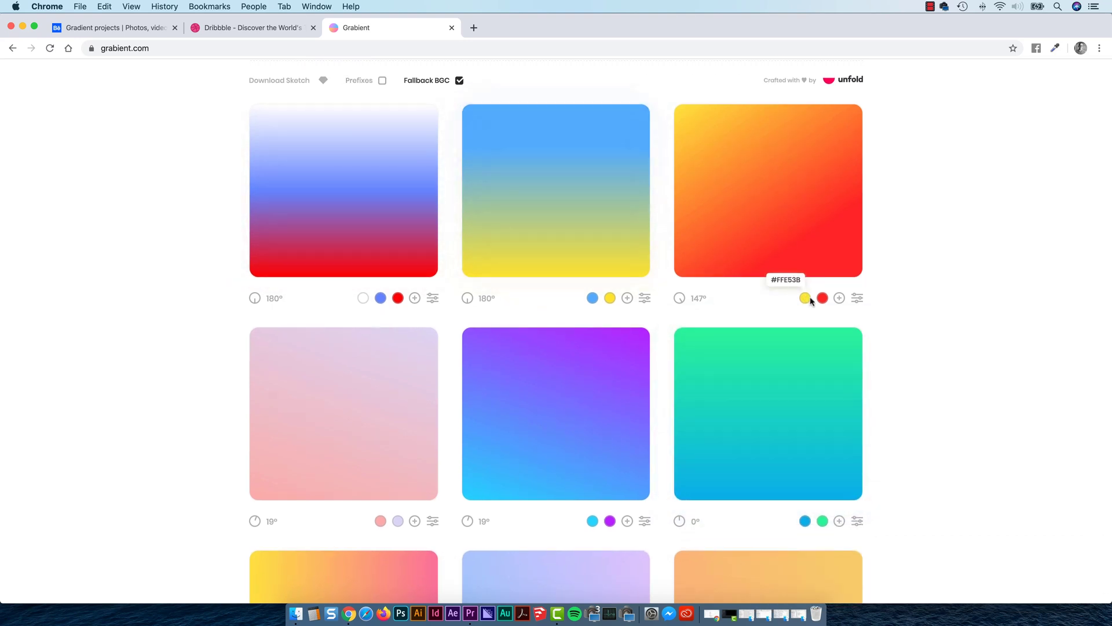
scroll(801, 294, "down", 3)
scroll(474, 223, "down", 3)
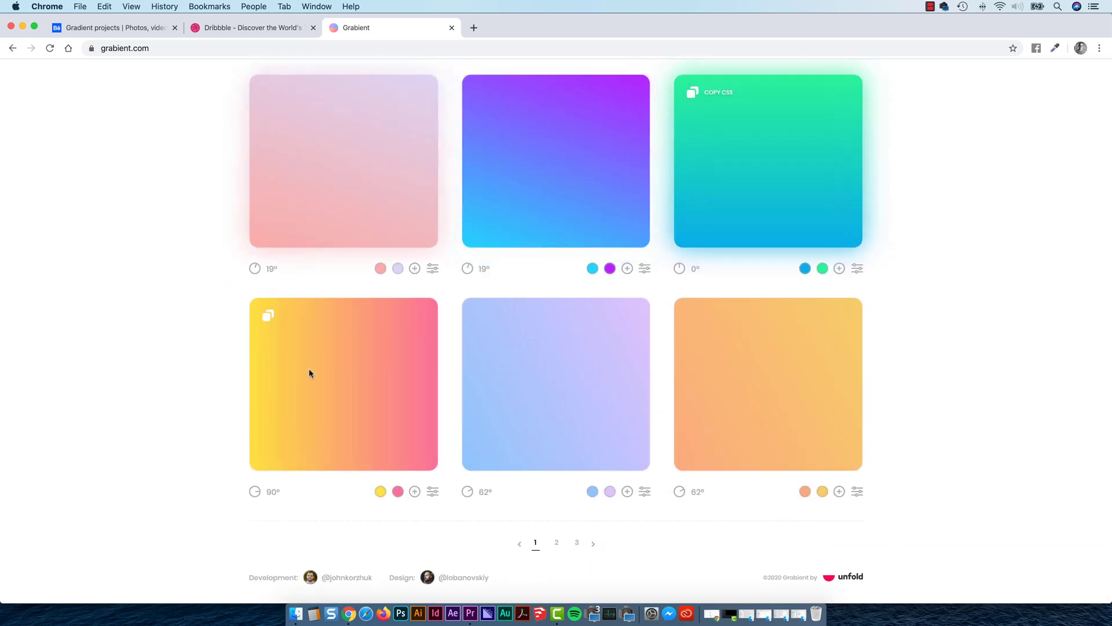
Select Grabient's yellow hex FEE140, then select Premiere's DF9621 hex value.
left_click(378, 491)
double_click(300, 451)
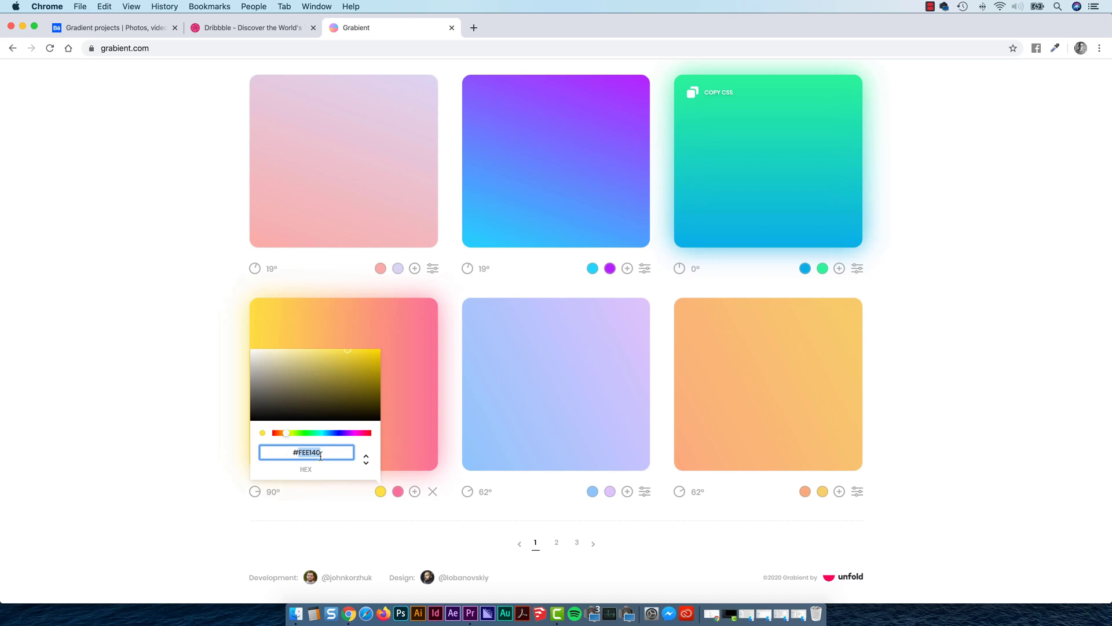
key("super+Tab")
double_click(628, 366)
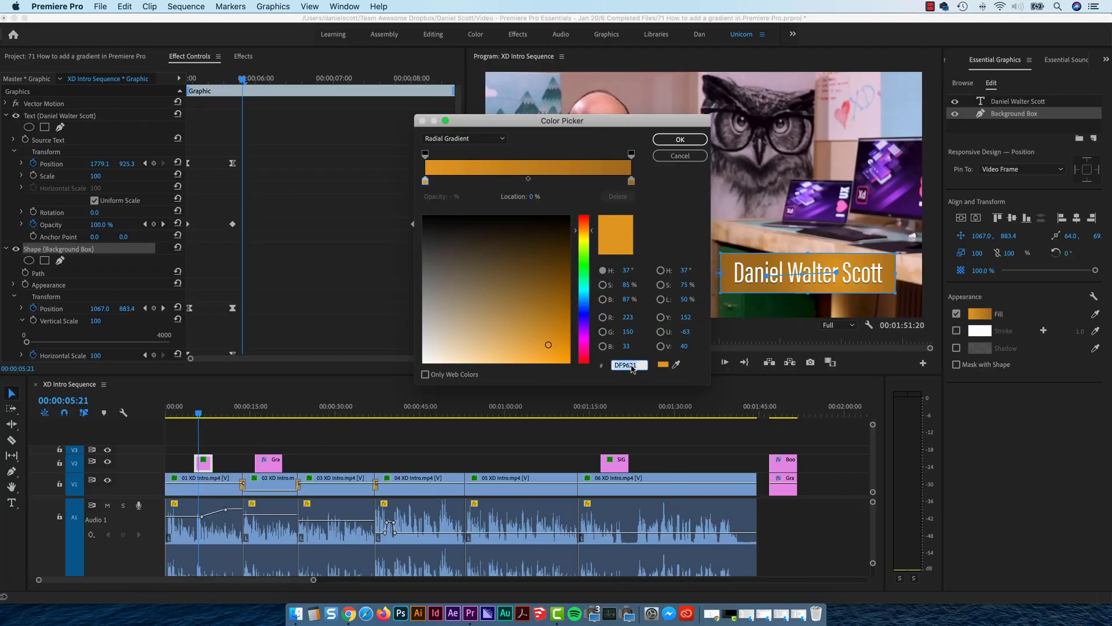
Set the gradient's left stop to yellow FEE140.
left_click(425, 182)
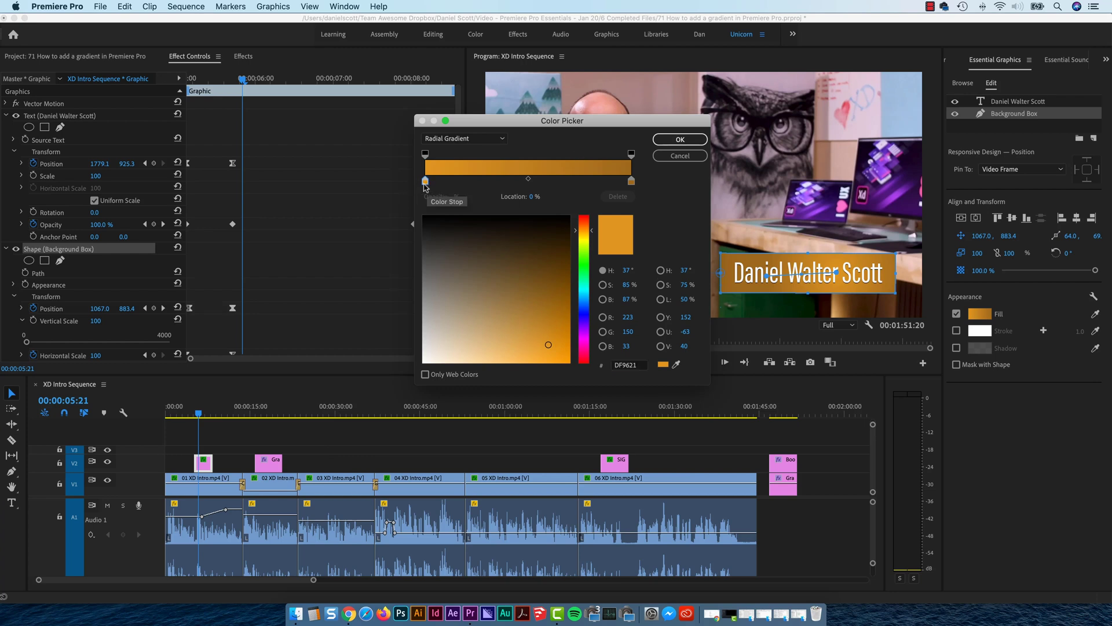
double_click(633, 365)
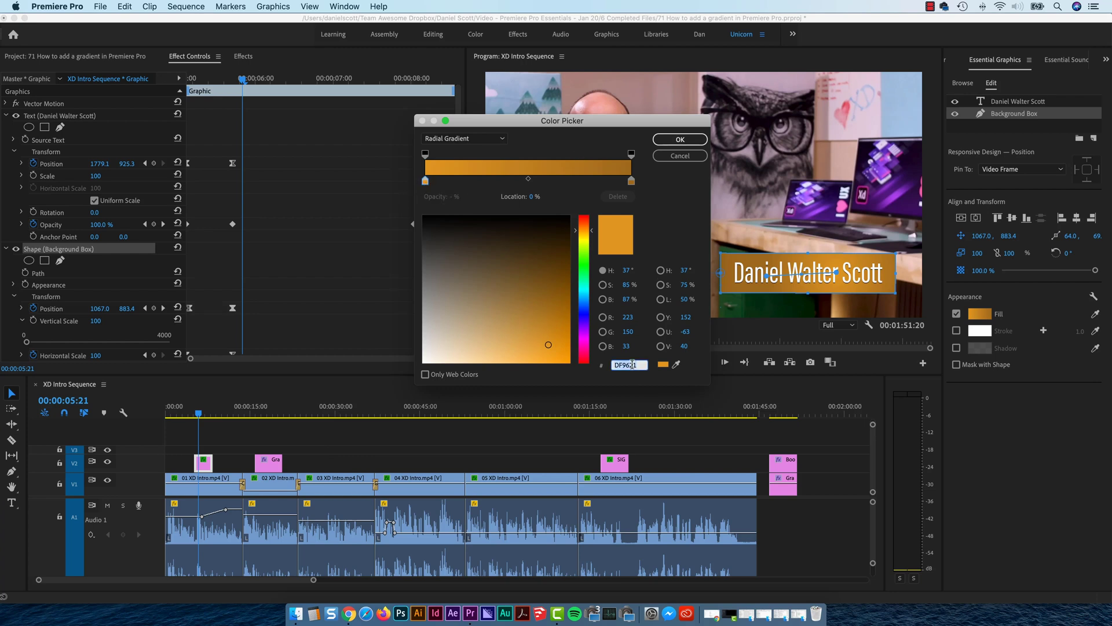
type("FEE140")
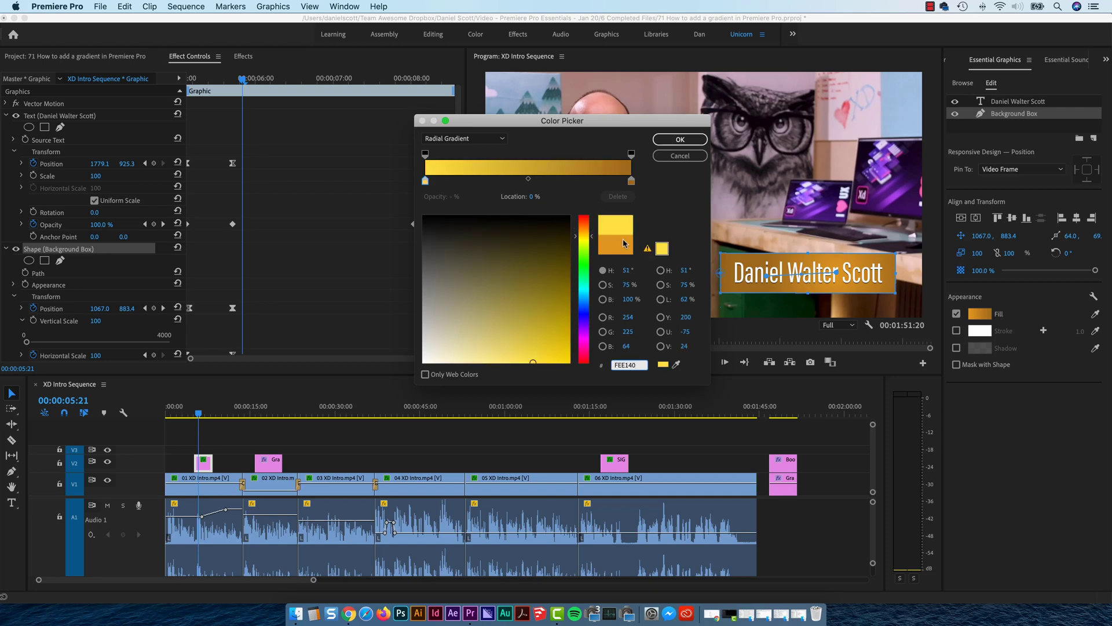
Copy pink FA709A from Grabient into the right stop and apply the gradient.
left_click(631, 182)
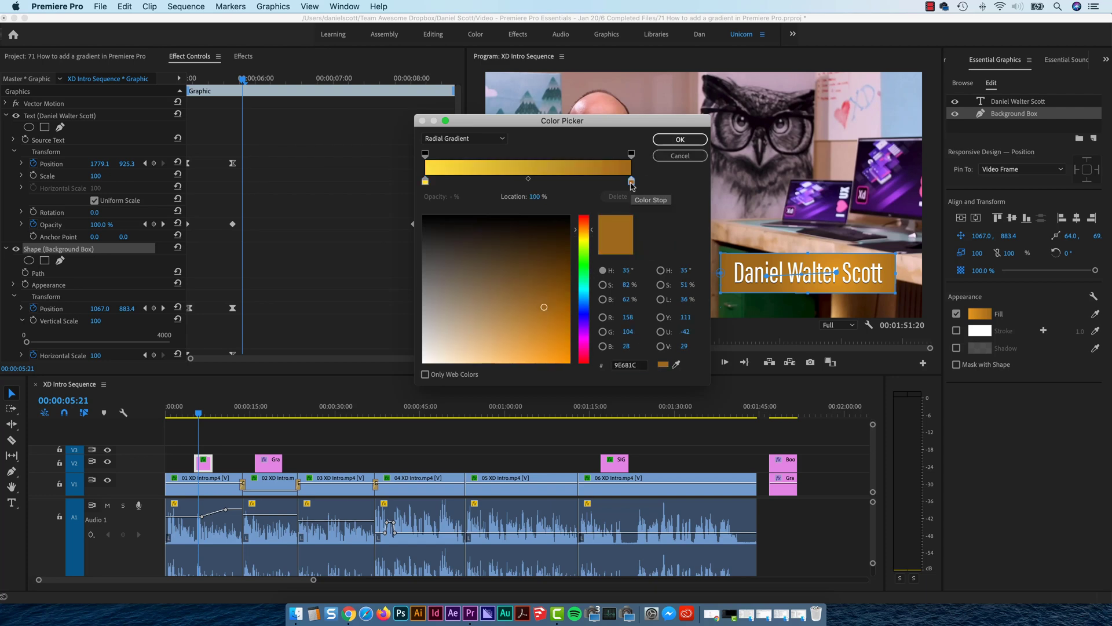
key("super+Tab")
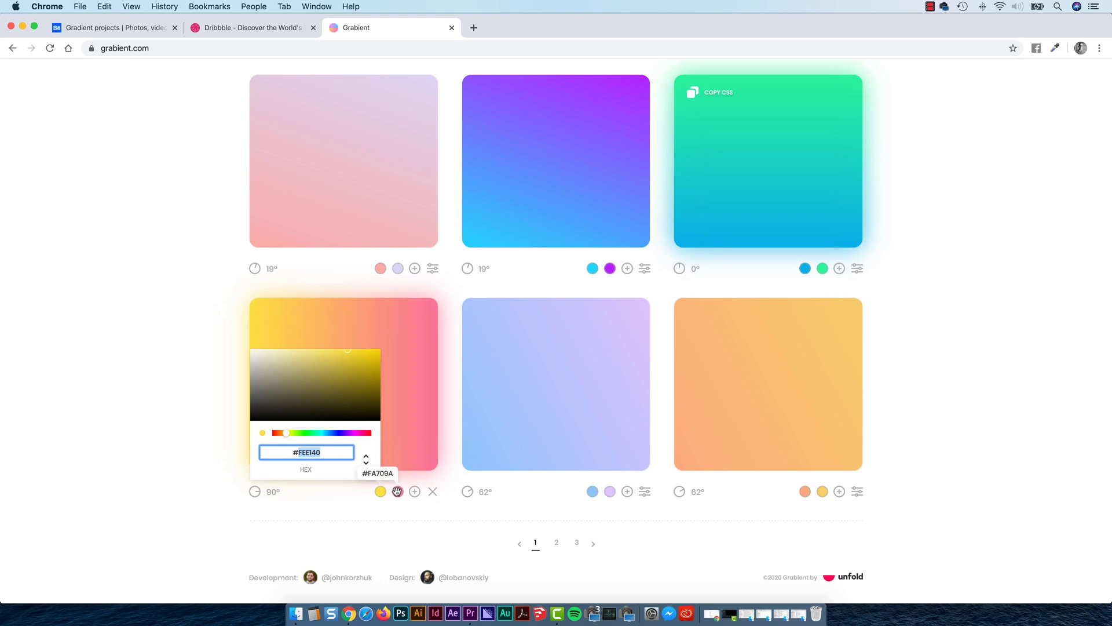
left_click(397, 491)
left_click(324, 452)
double_click(324, 452)
key("super+c")
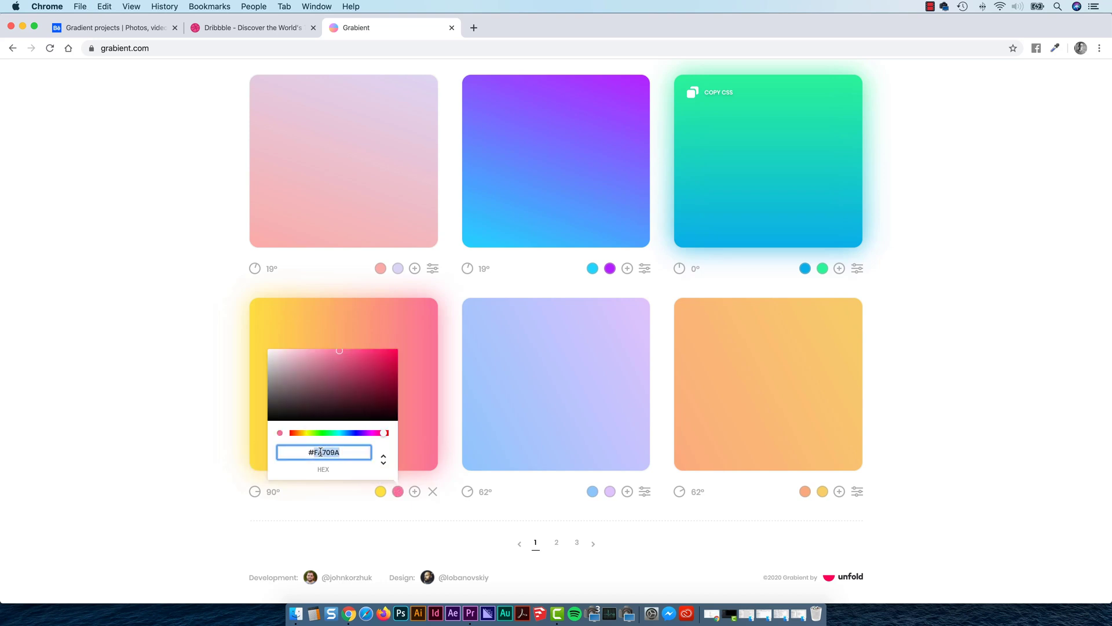
key("super+Tab")
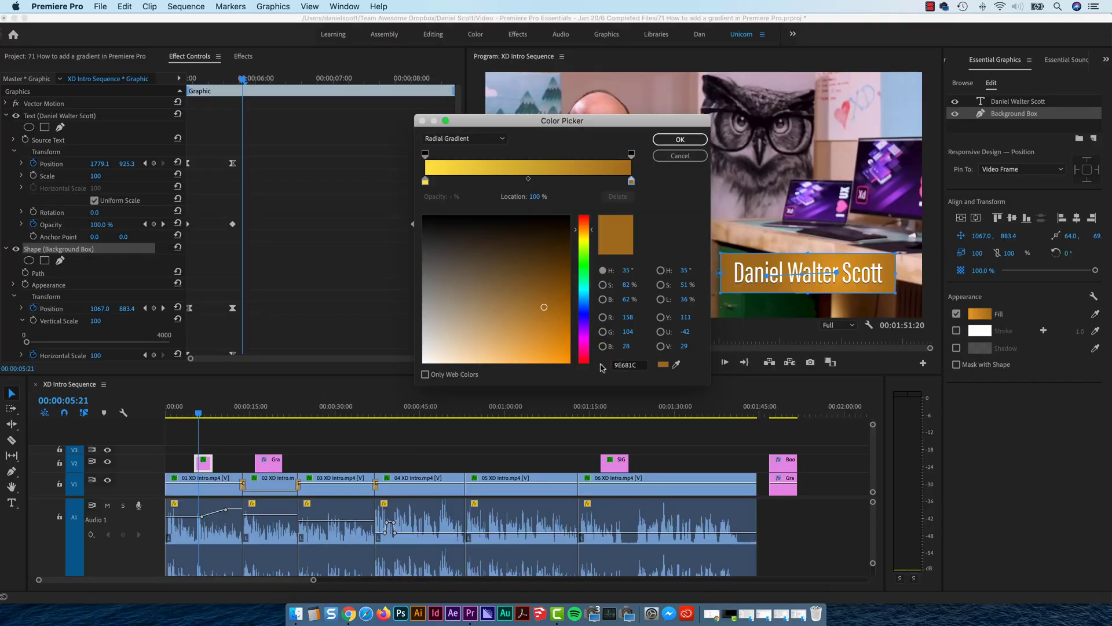
double_click(625, 365)
key("super+v")
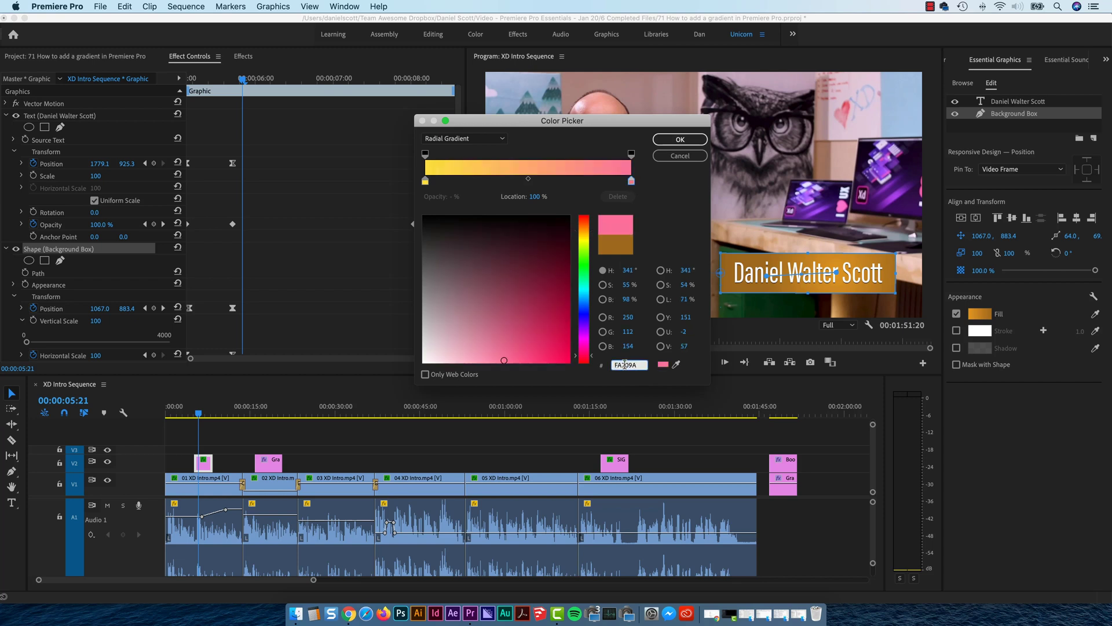
left_click(690, 143)
key("super+Tab")
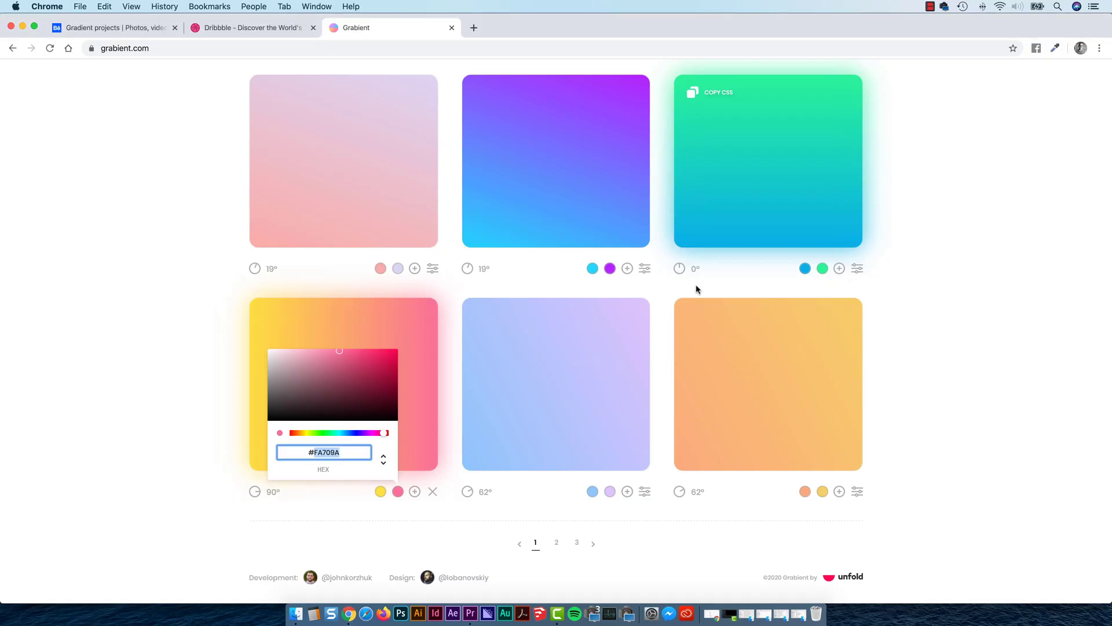
Close Grabient's colour picker and scroll through Behance's 'gradient' project results.
left_click(126, 278)
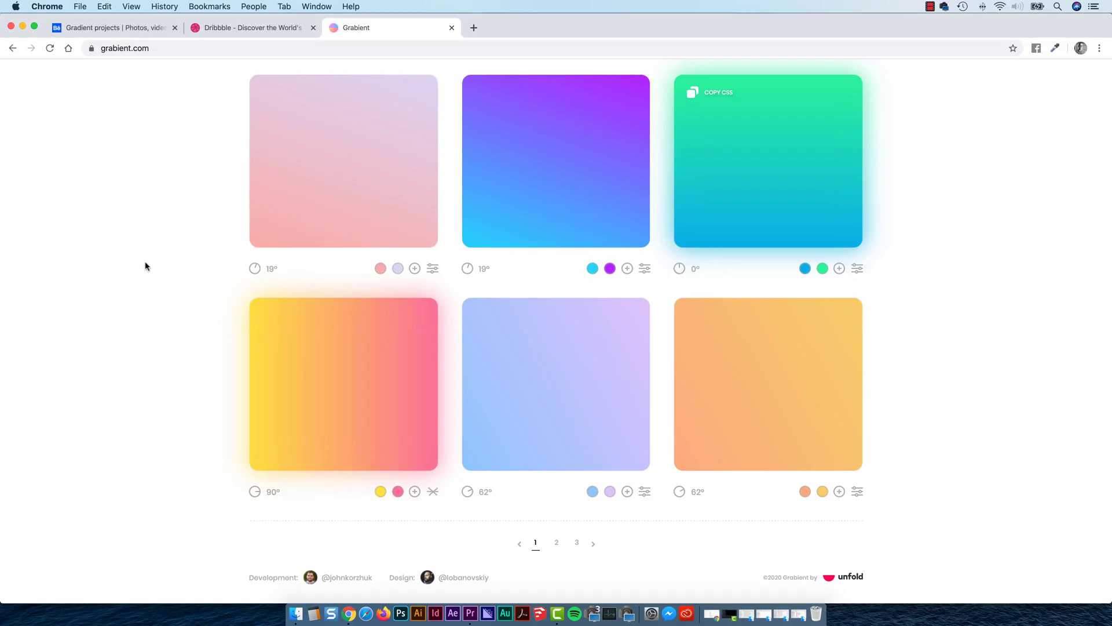
left_click(139, 28)
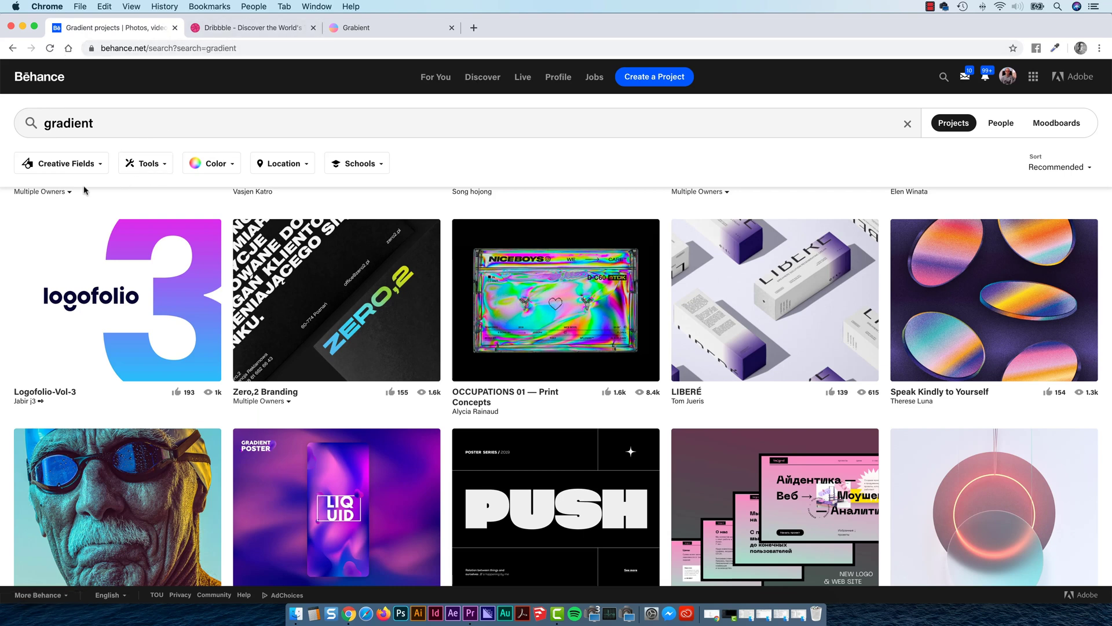
left_click(230, 29)
left_click(116, 28)
scroll(344, 263, "down", 5)
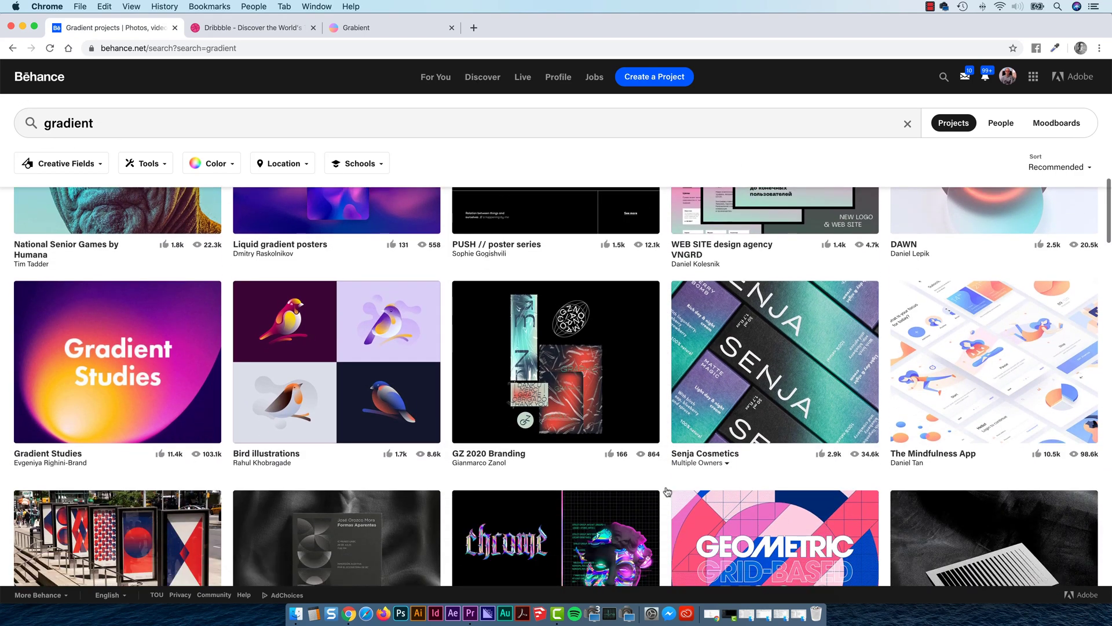
scroll(368, 414, "down", 3)
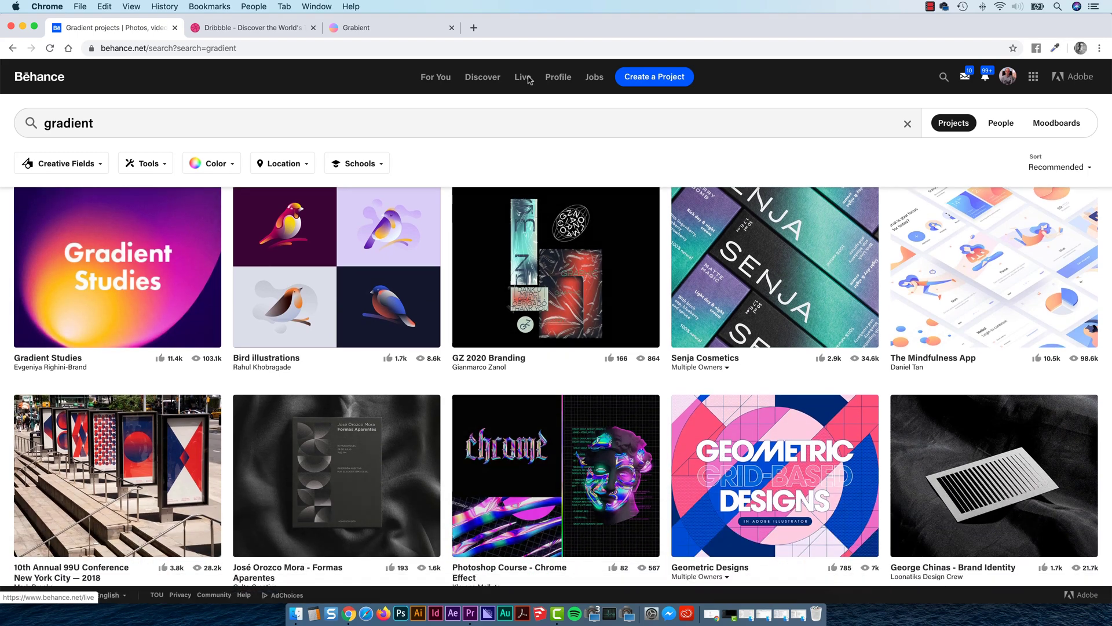
Scroll the Dribbble shots feed to the eGlobal logo's blue-to-purple gradient.
left_click(249, 30)
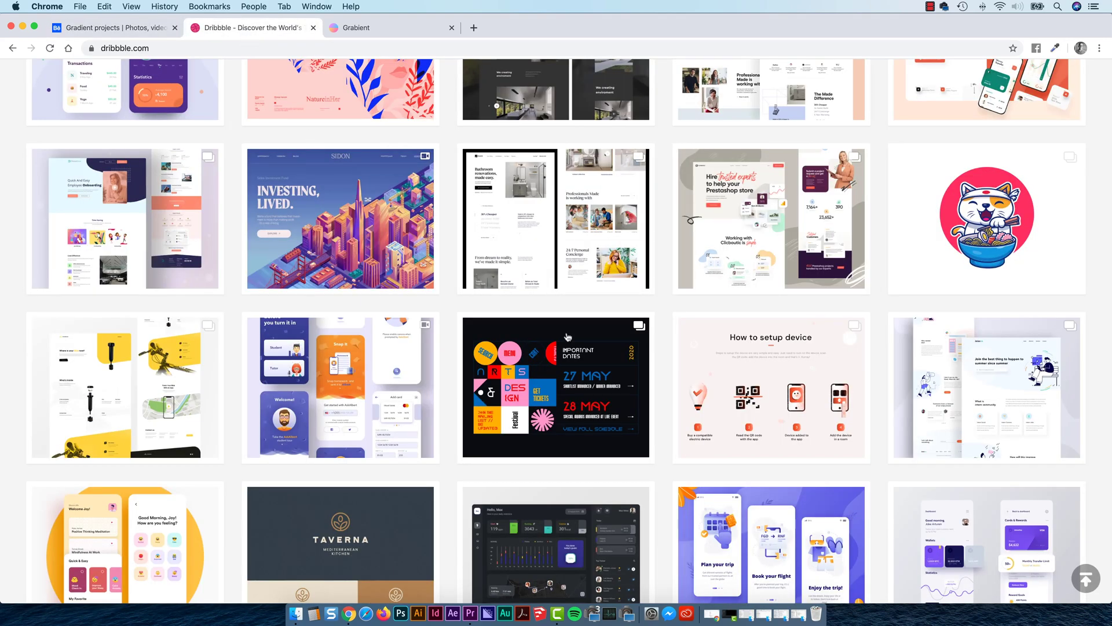
mouse_move(352, 219)
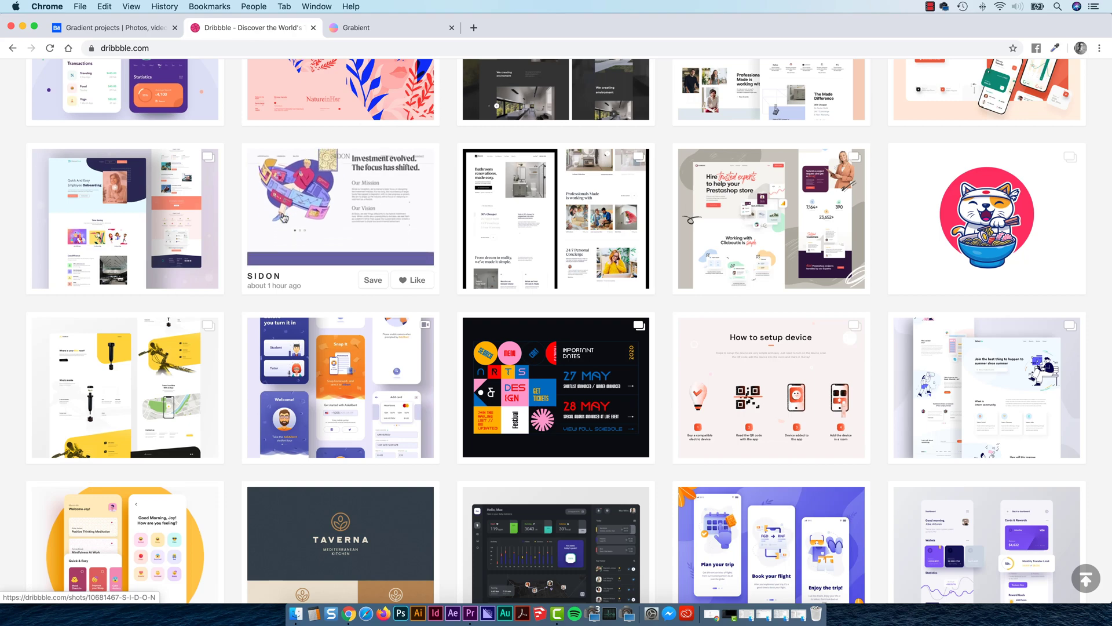
scroll(731, 467, "up", 6)
scroll(731, 467, "up", 4)
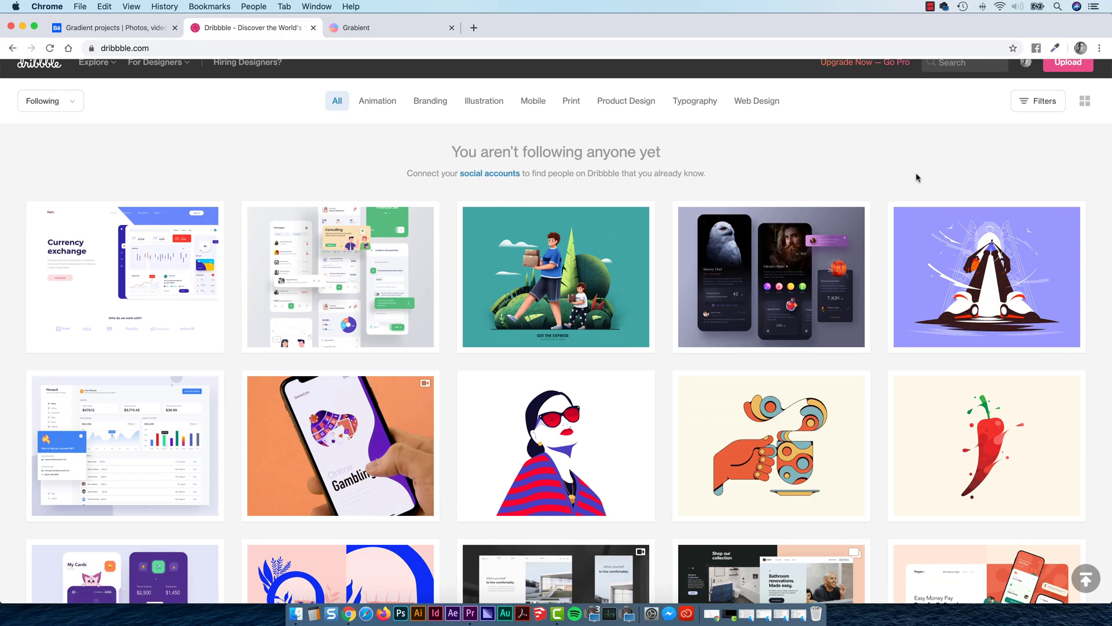
scroll(921, 177, "down", 13)
scroll(921, 177, "down", 3)
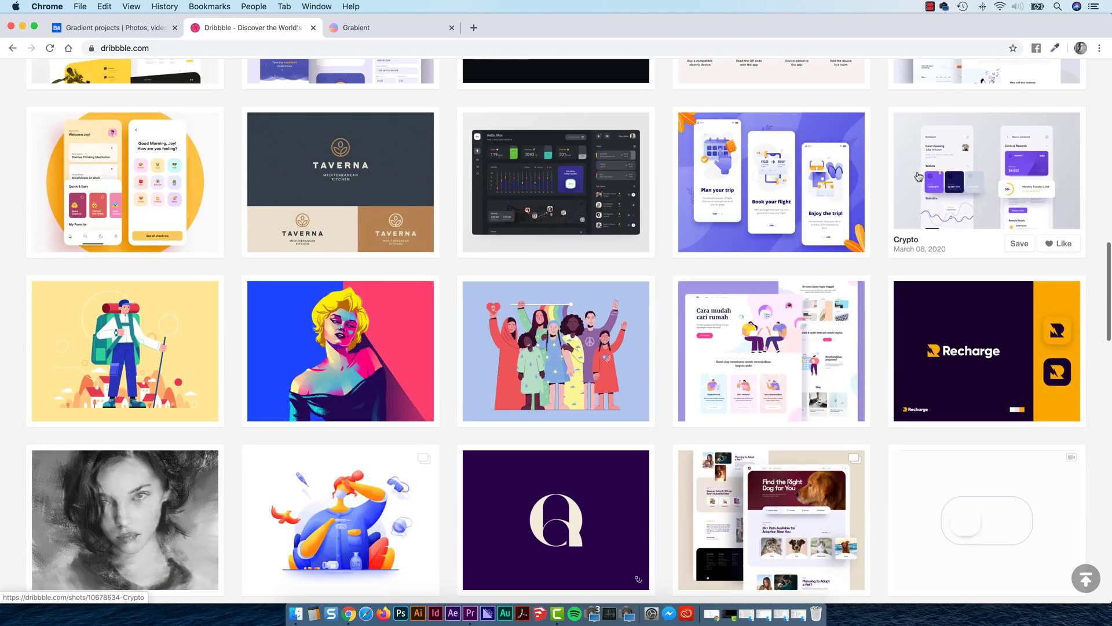
scroll(921, 177, "up", 2)
scroll(920, 177, "down", 8)
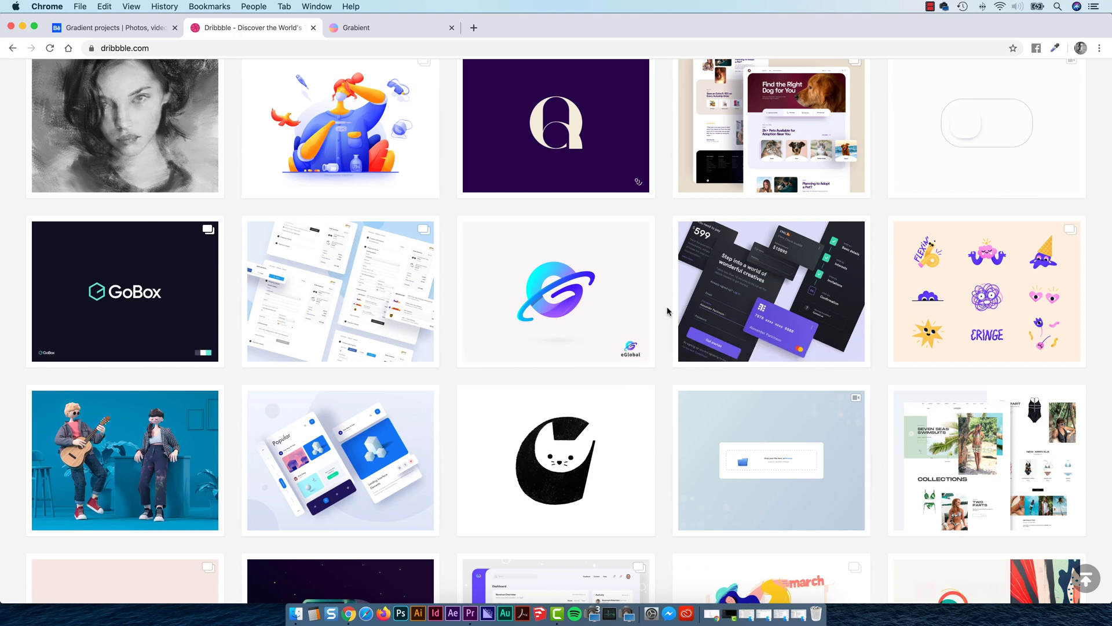
Narrow the Premiere Pro window on the left with Chrome's Dribbble shots beside it.
mouse_move(513, 311)
key("super+Tab")
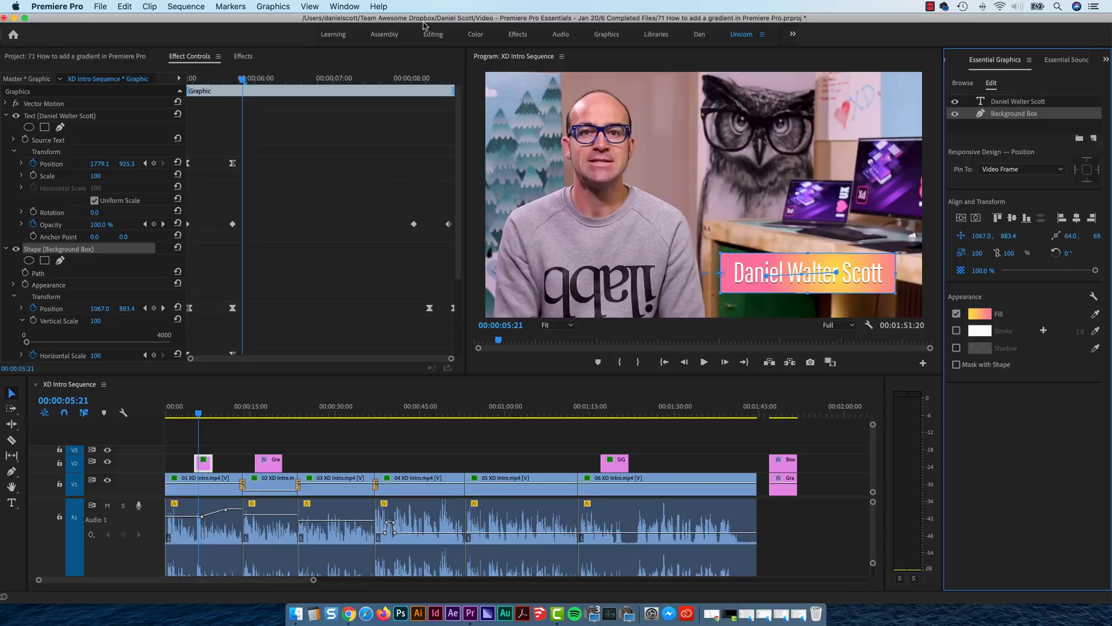
left_click_drag(1109, 318, 842, 315)
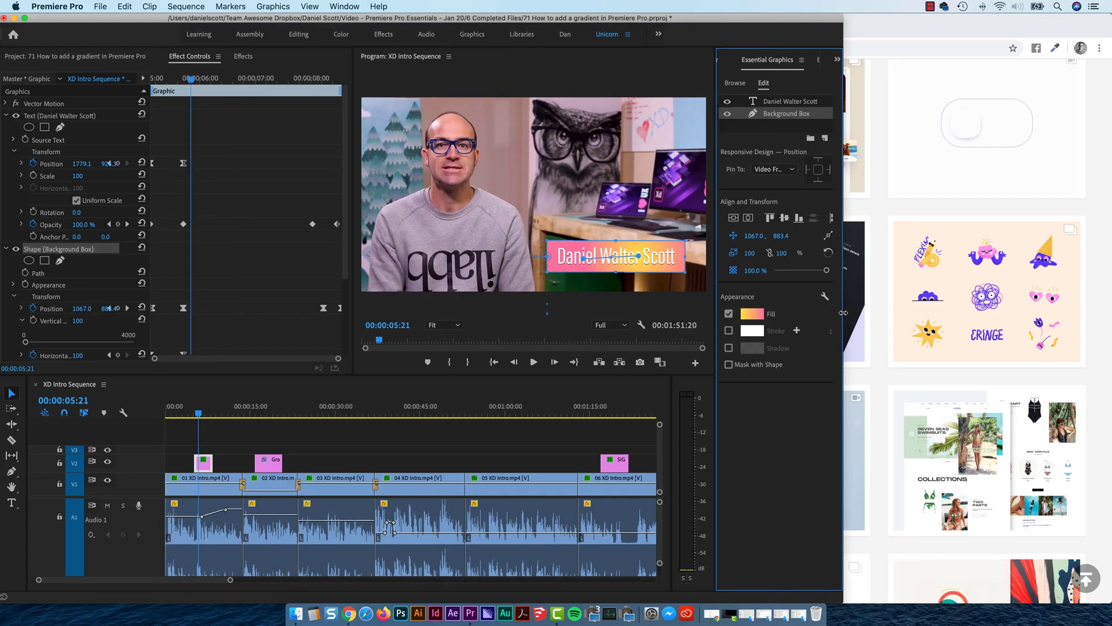
mouse_move(513, 17)
left_mouse_down()
mouse_move(457, 17)
mouse_move(631, 75)
mouse_move(561, 10)
mouse_move(514, 11)
left_mouse_up()
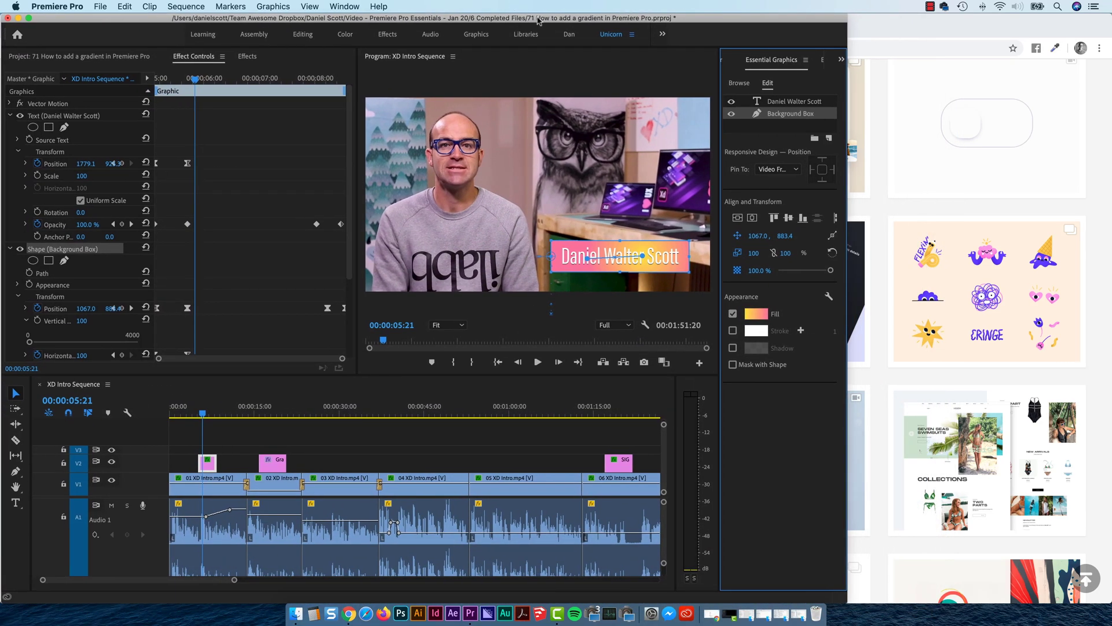
left_click_drag(847, 33, 525, 33)
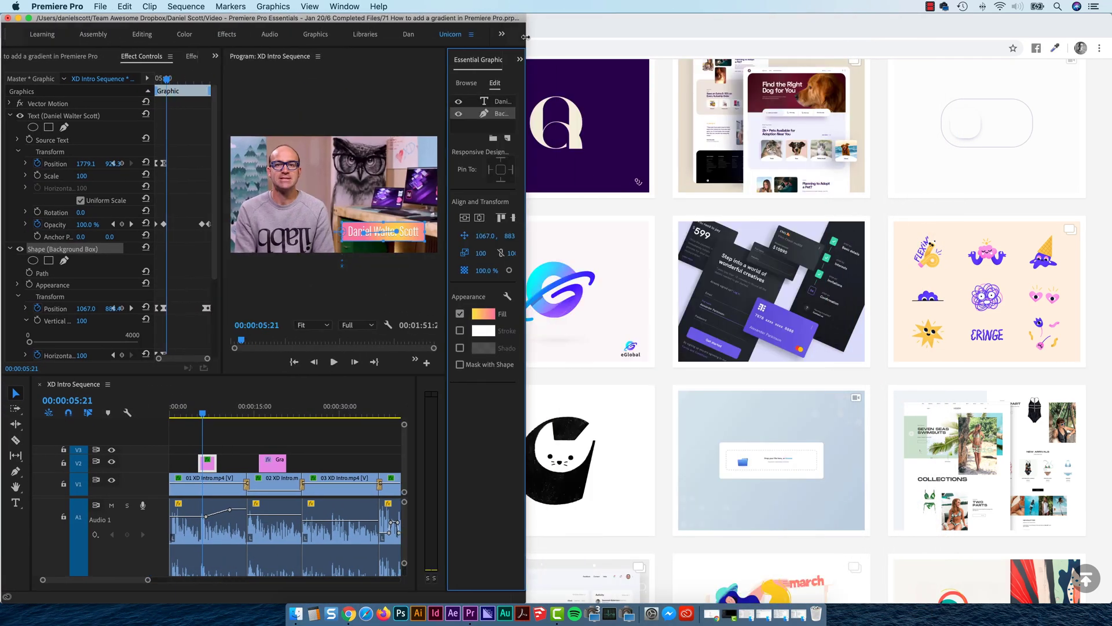
left_click_drag(605, 21, 834, 28)
left_click(216, 77)
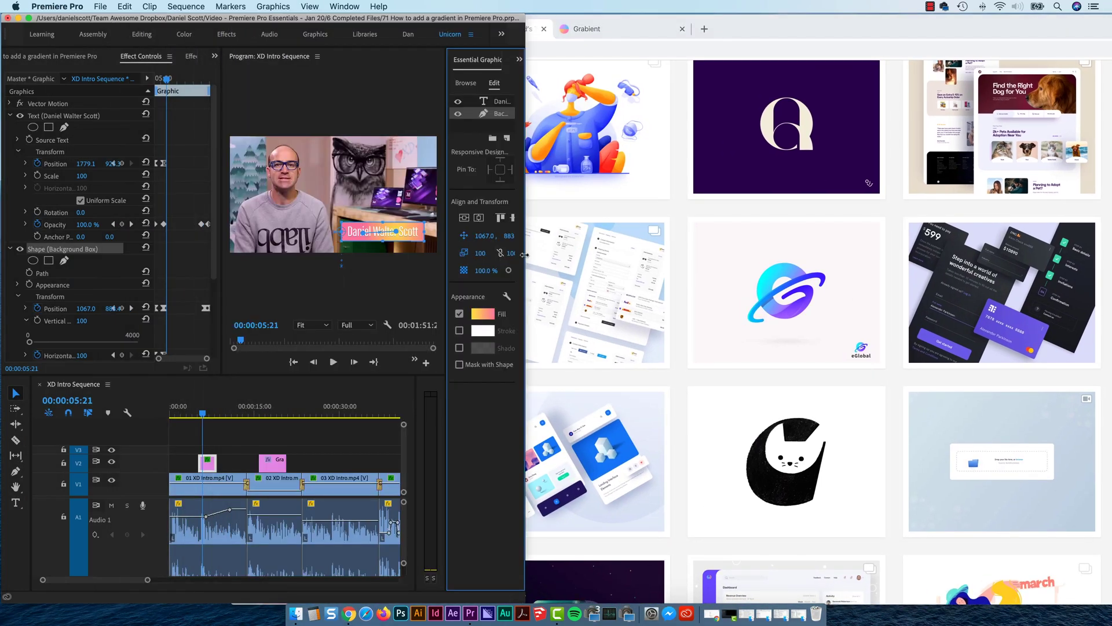
left_click_drag(527, 253, 536, 255)
Sample blue 4CBEFD from the eGlobal logo as the box fill gradient's first stop.
left_click(491, 313)
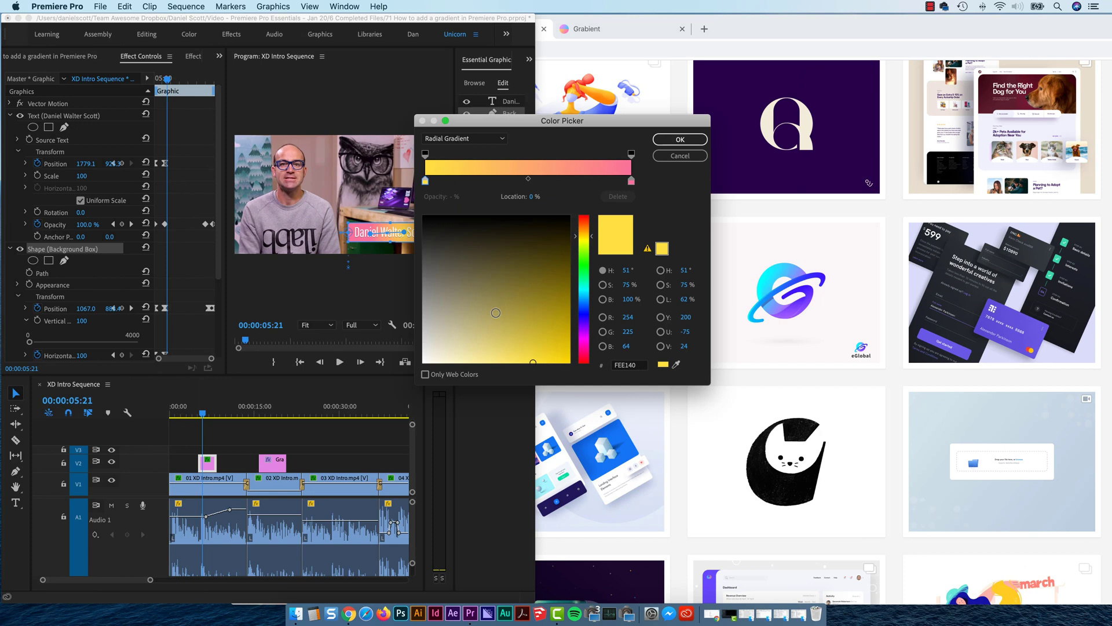
left_click_drag(667, 120, 487, 181)
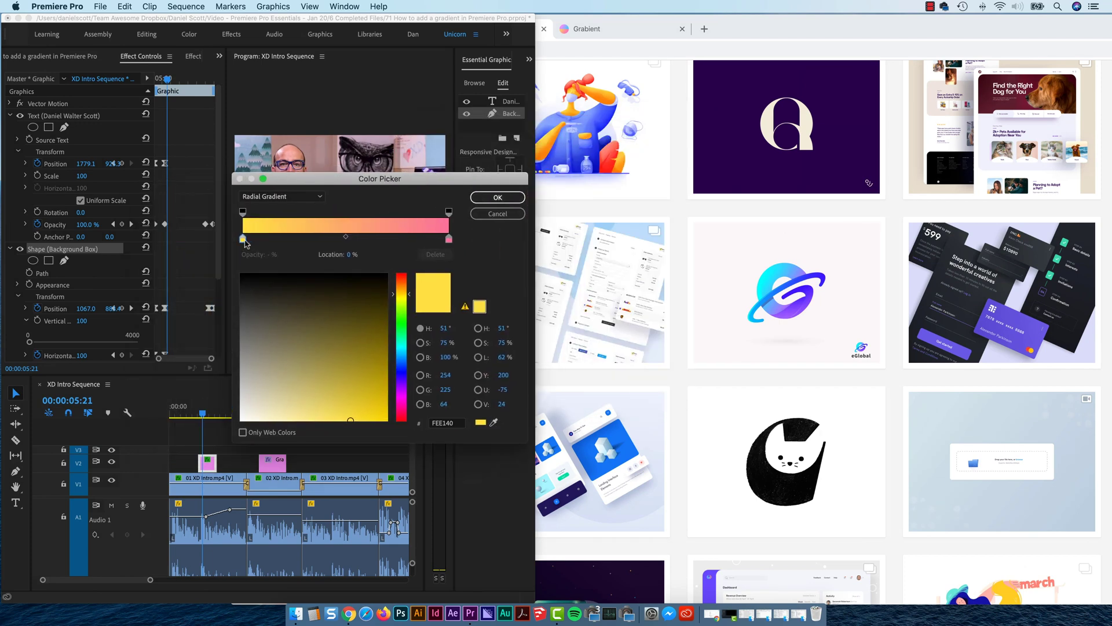
left_click(494, 422)
left_click(788, 271)
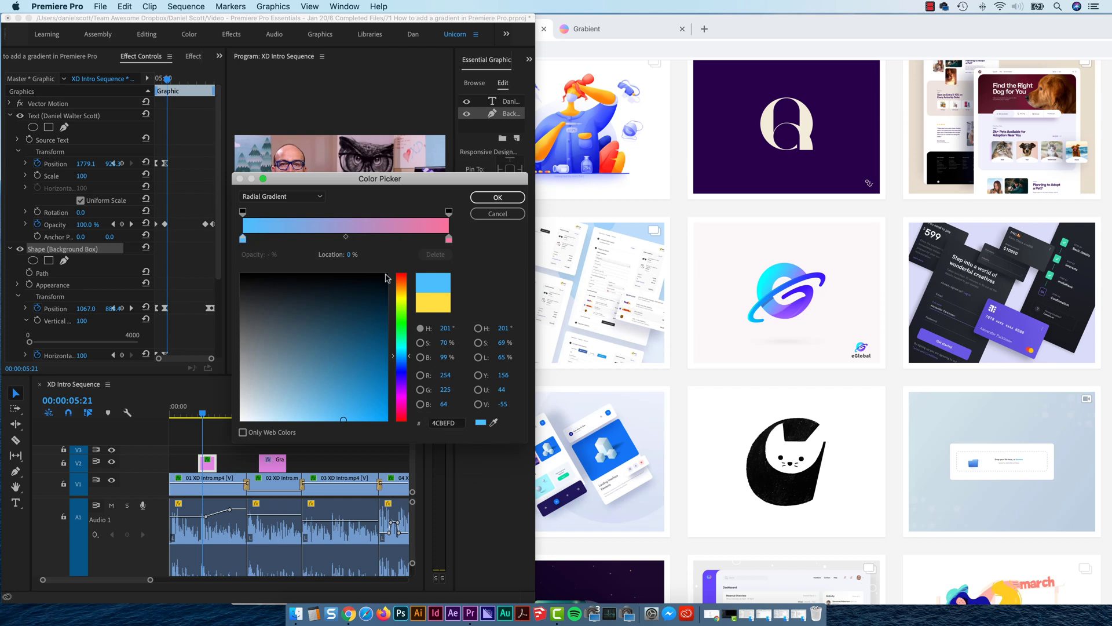
Replace the pink end stop with purple 874BFF from the logo and apply the gradient.
left_click(449, 239)
left_click(494, 422)
left_click(794, 314)
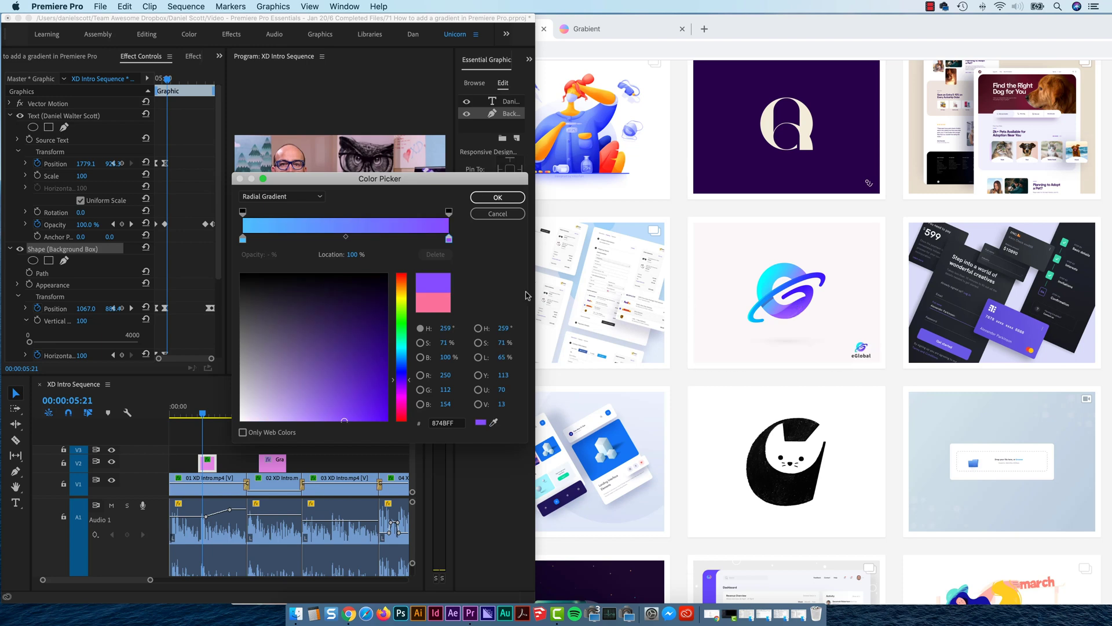
left_click(514, 198)
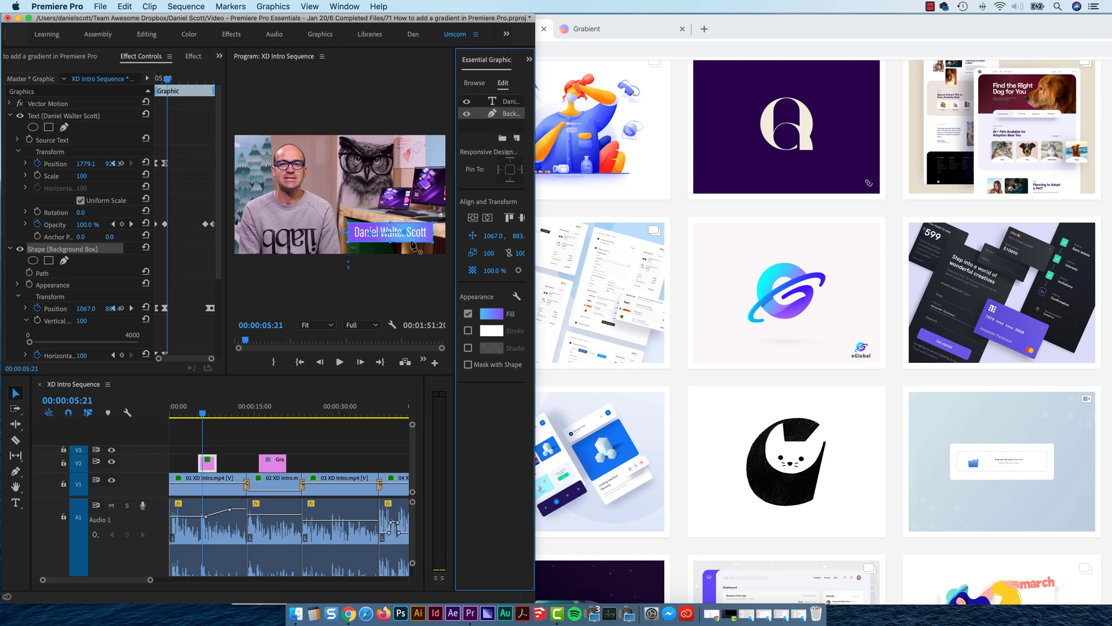
Maximise Chrome and copy purple #614FD9 from the Q shot with ColorZilla, then return to Premiere.
left_click(779, 37)
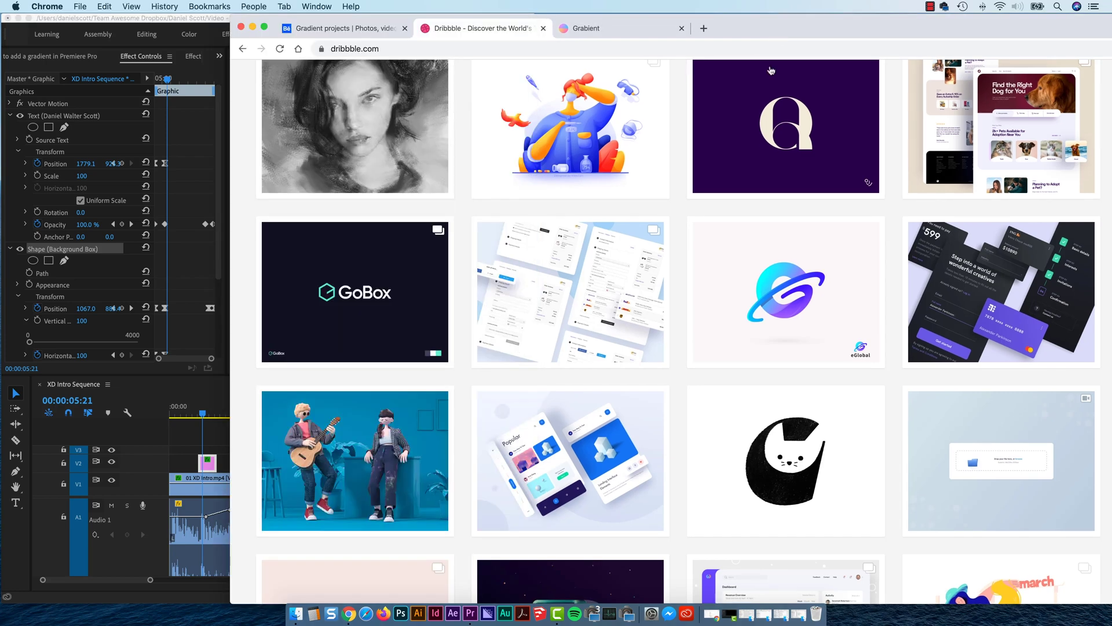
left_click(263, 29)
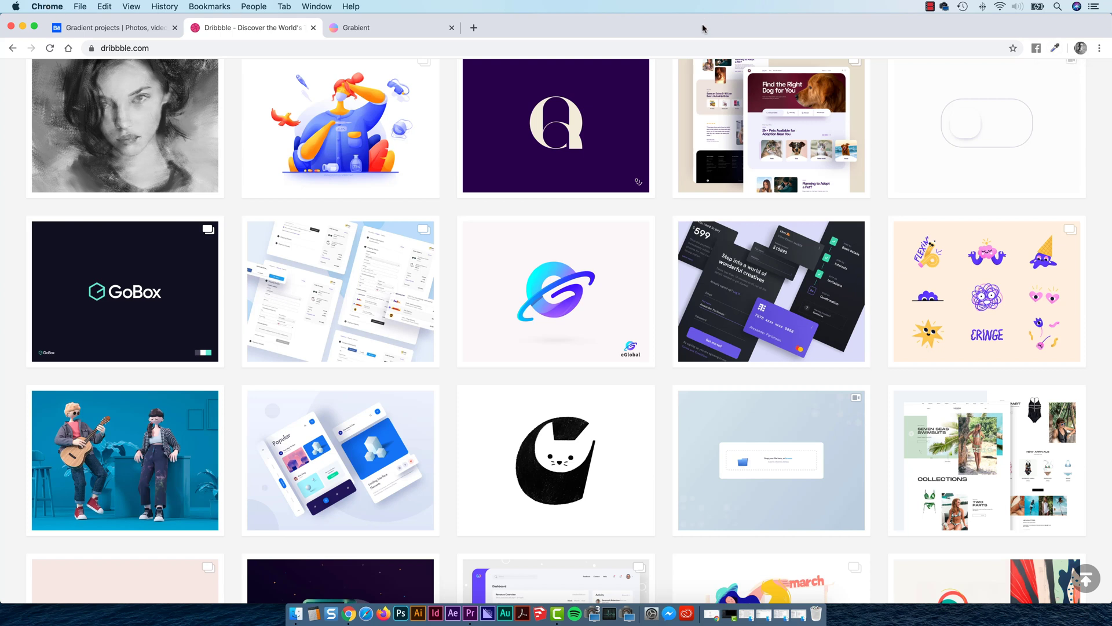
left_click(1055, 48)
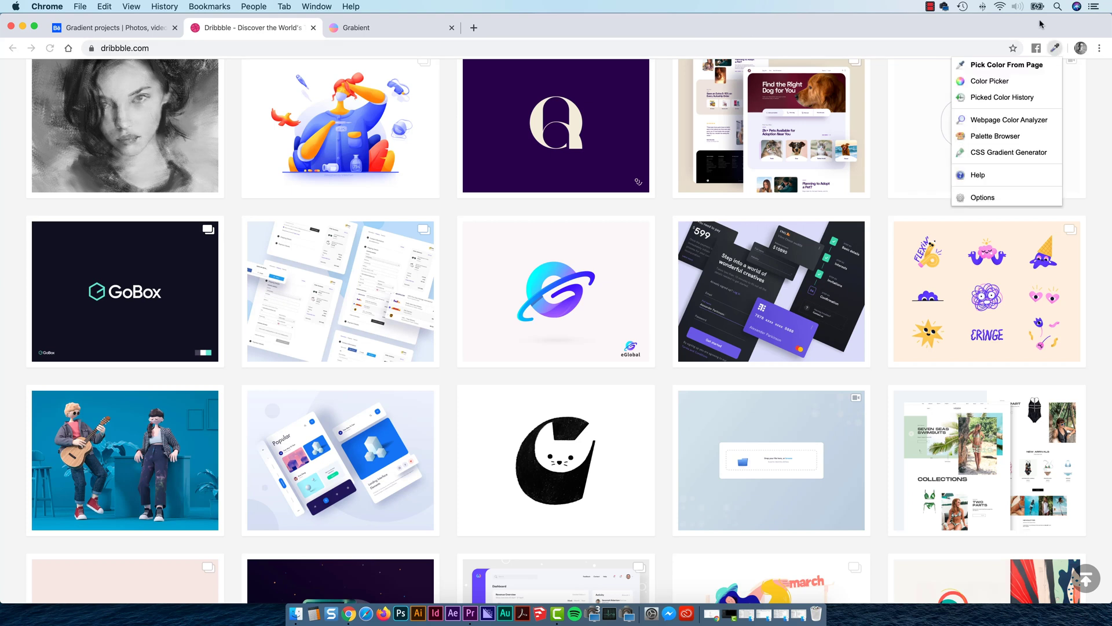
left_click(1006, 68)
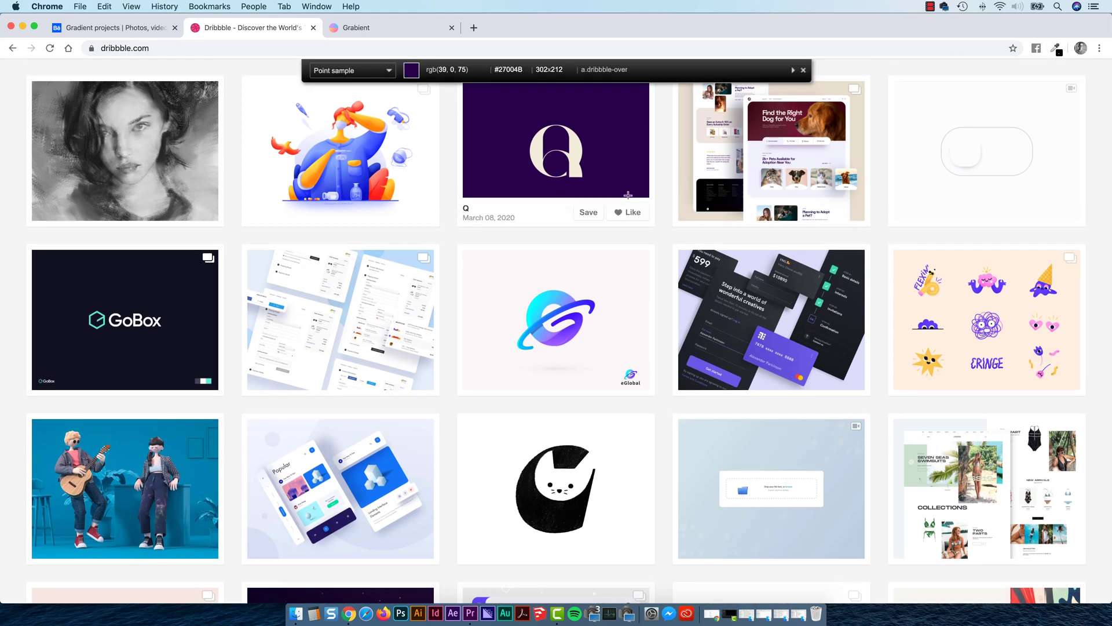
left_click(773, 336)
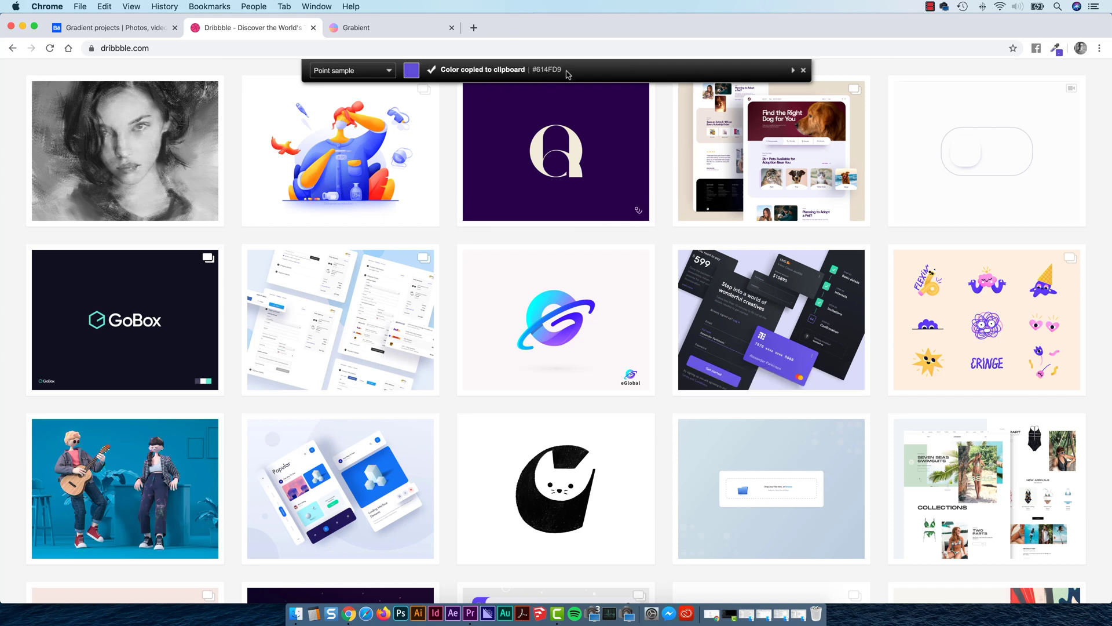
key("super+Tab")
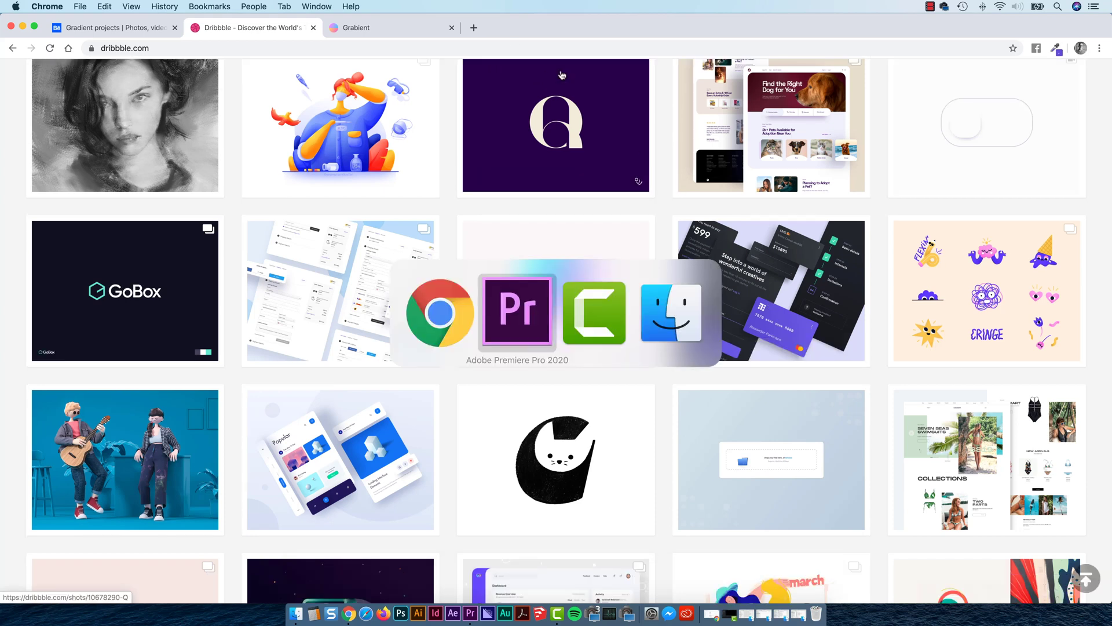